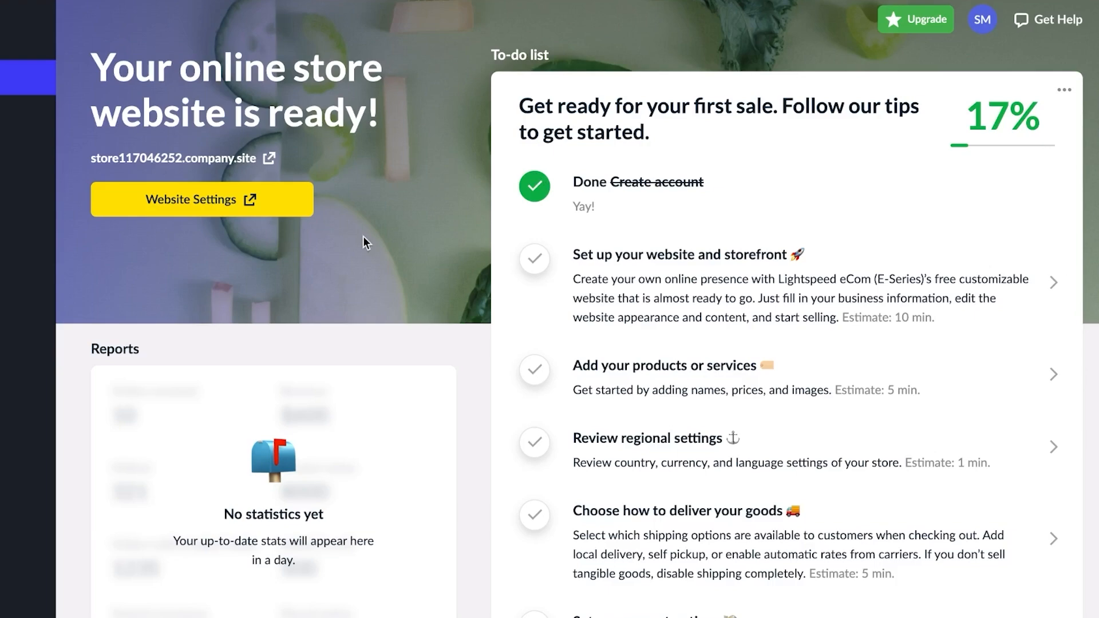
- Open the store's Catalog to show the Products list
scroll(143, 334, "down", 2)
scroll(143, 334, "up", 2)
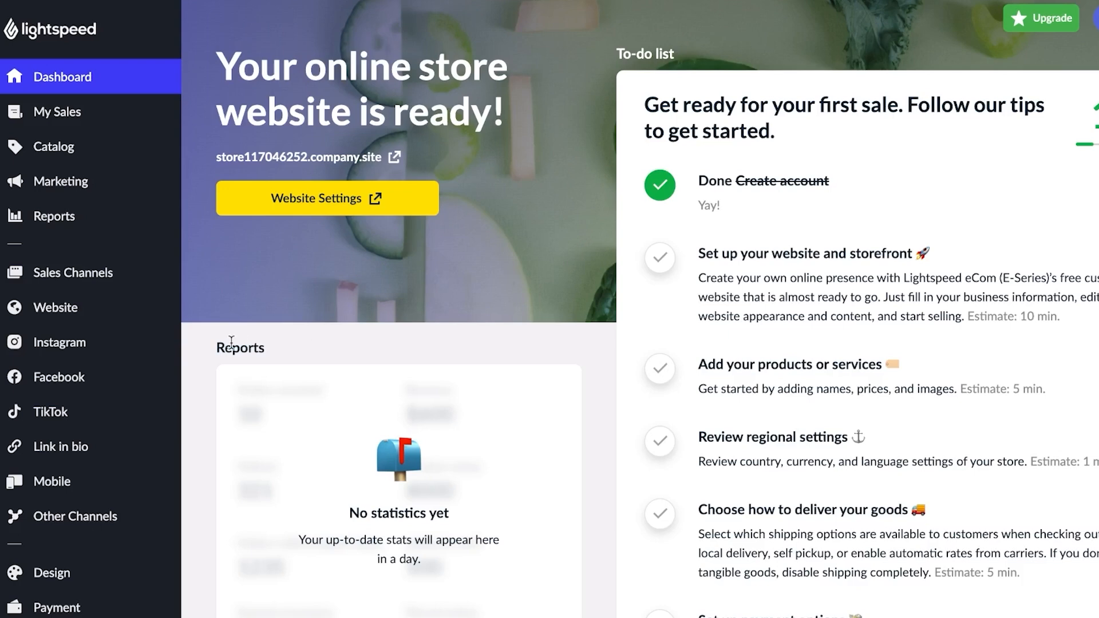
scroll(73, 378, "down", 3)
scroll(74, 378, "up", 3)
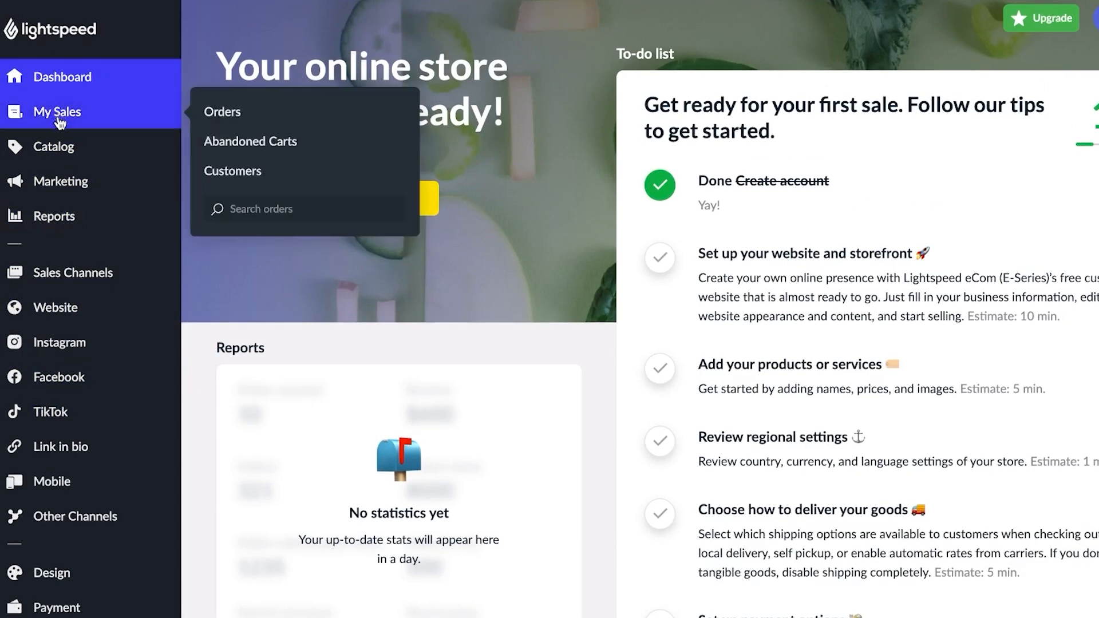
mouse_move(56, 184)
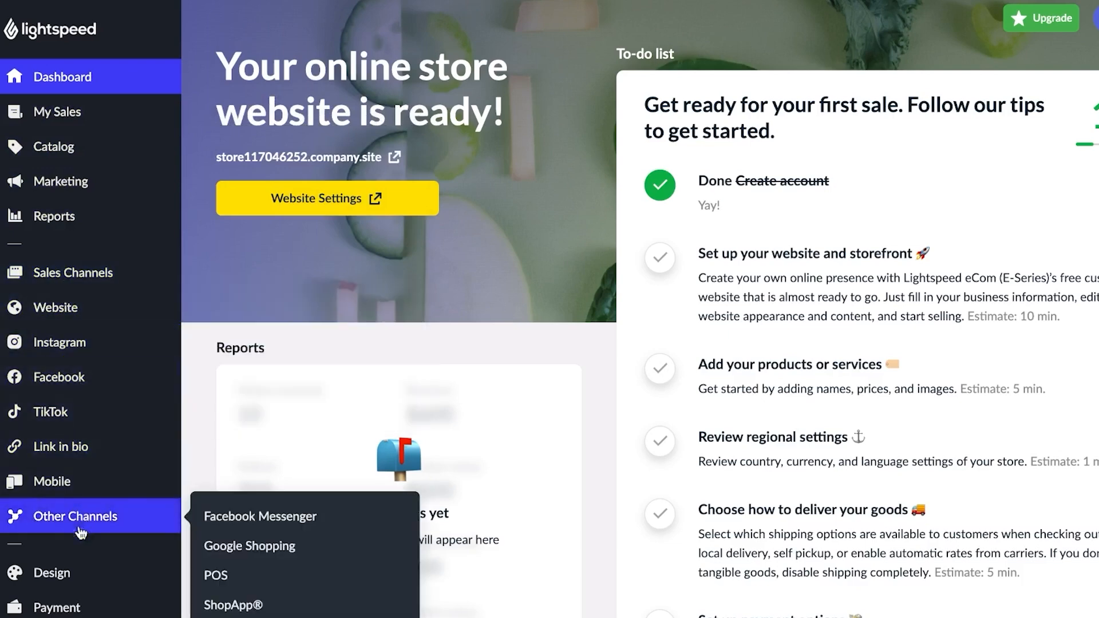
scroll(77, 550, "down", 3)
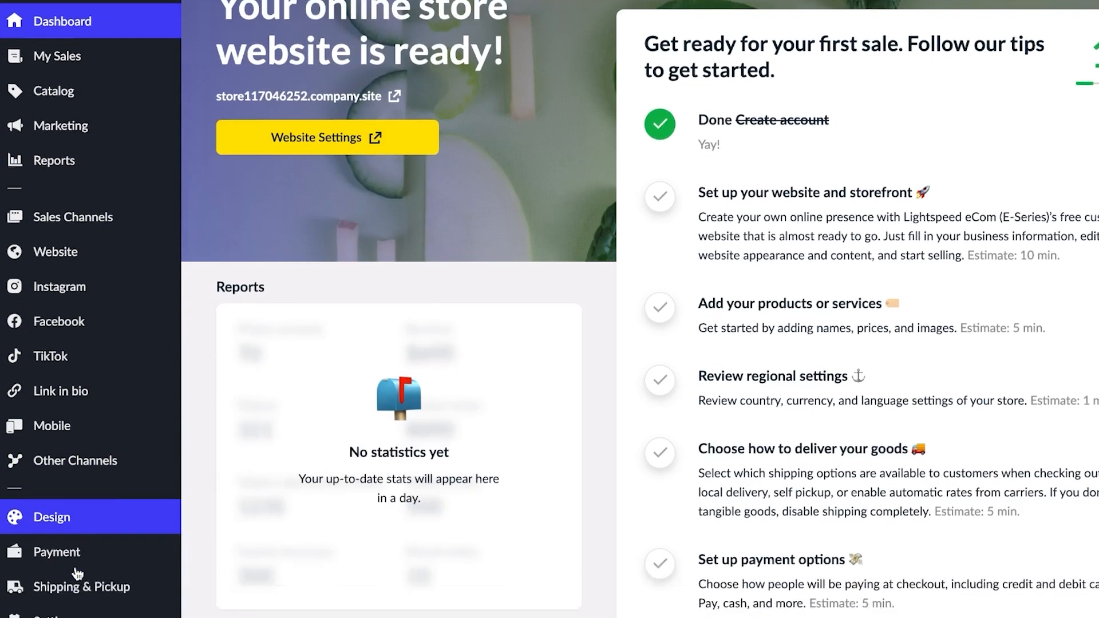
scroll(290, 369, "up", 3)
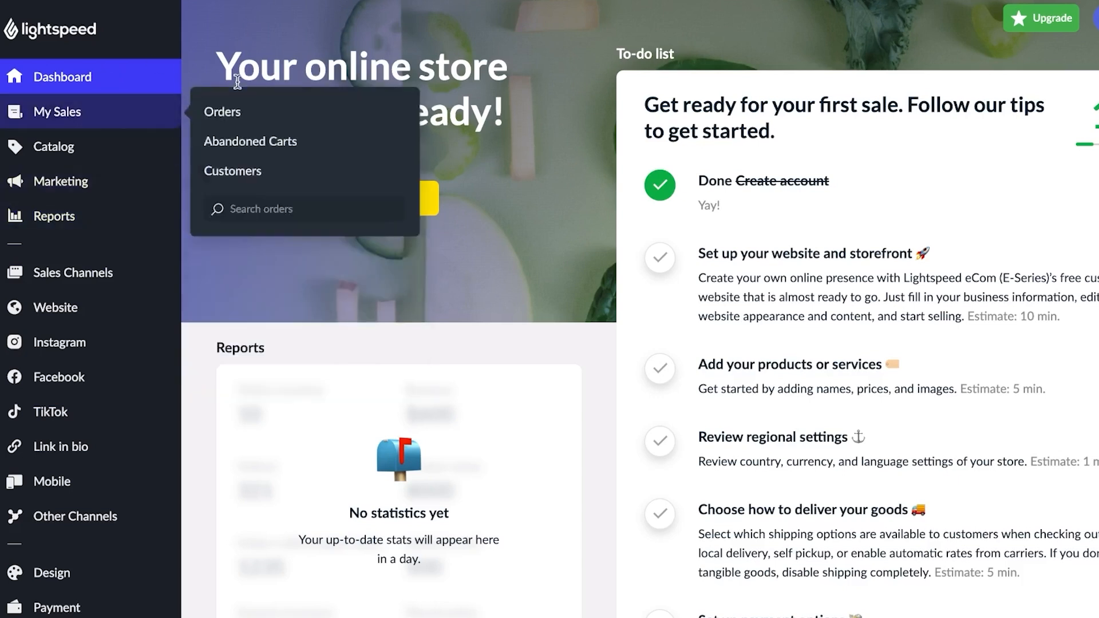
mouse_move(122, 102)
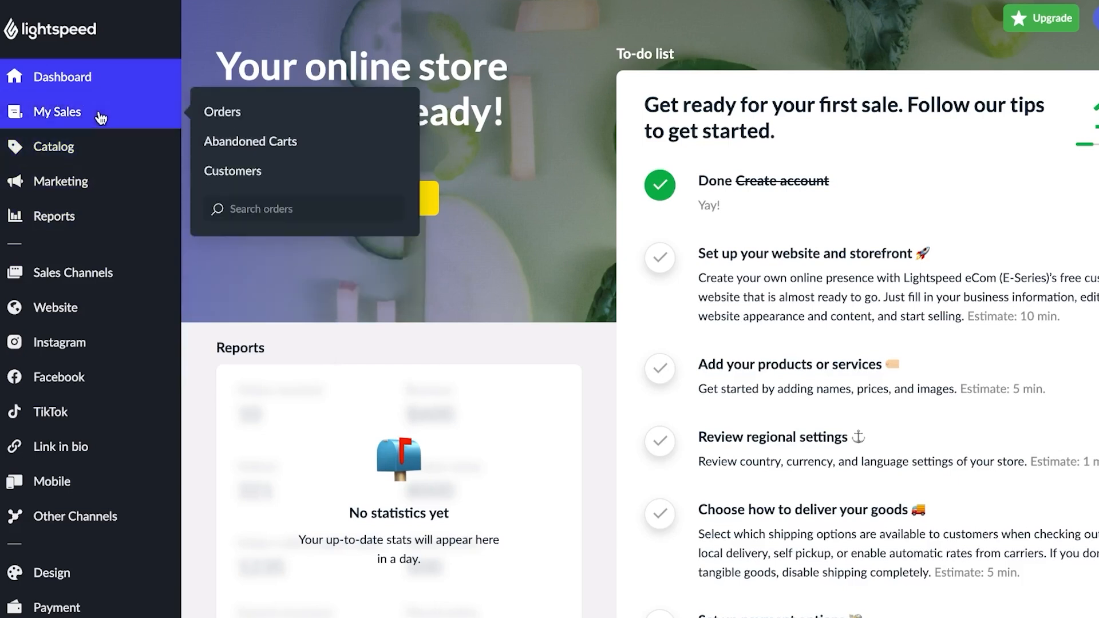
mouse_move(107, 154)
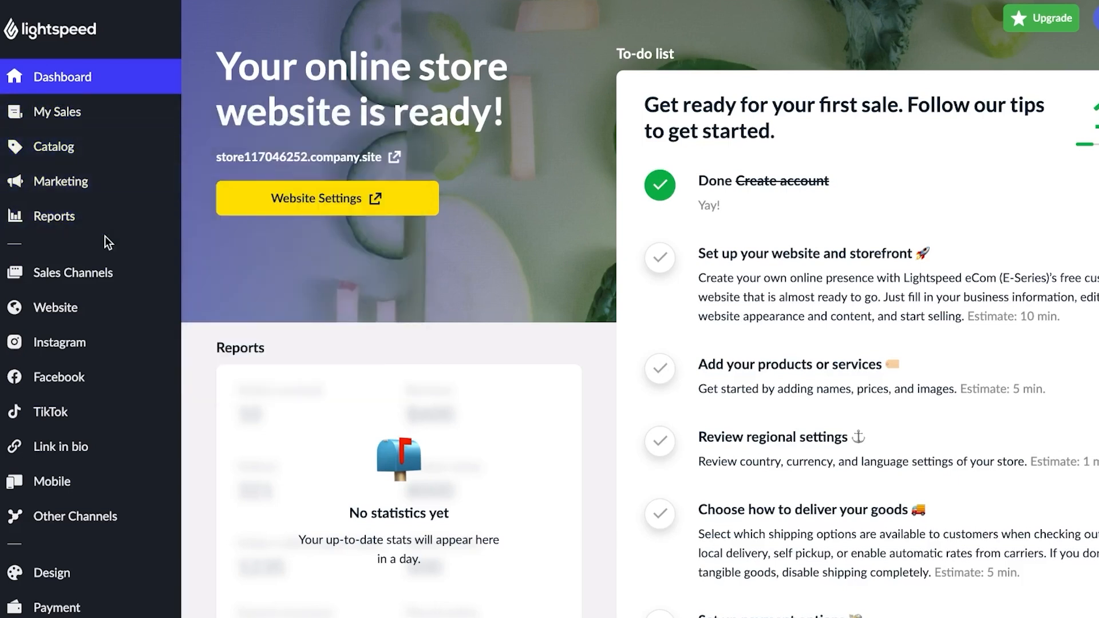
mouse_move(87, 125)
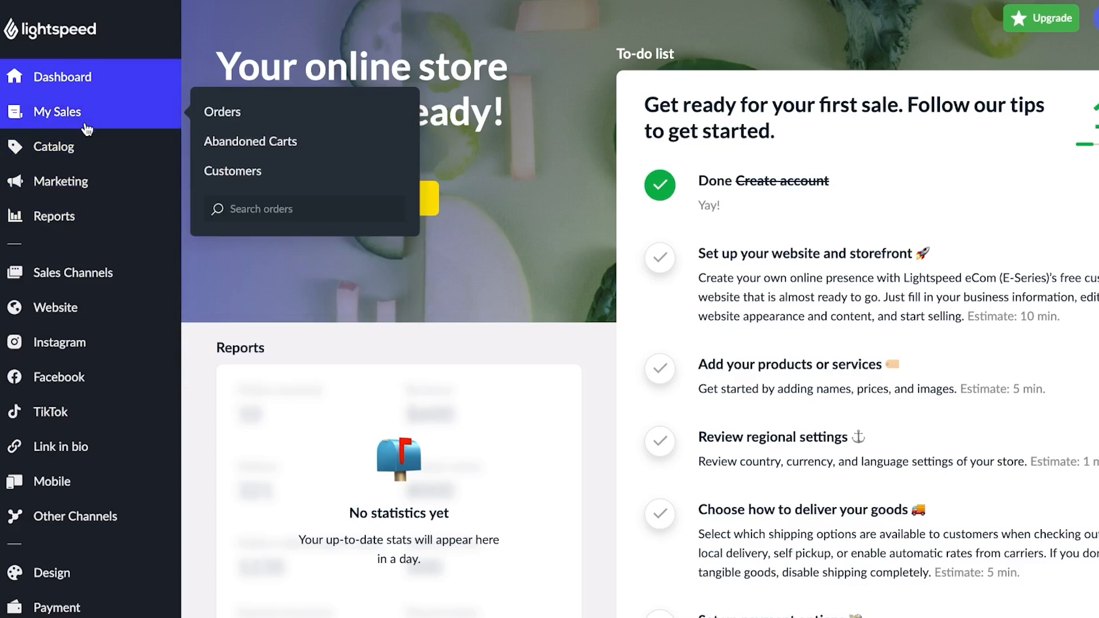
left_click(83, 163)
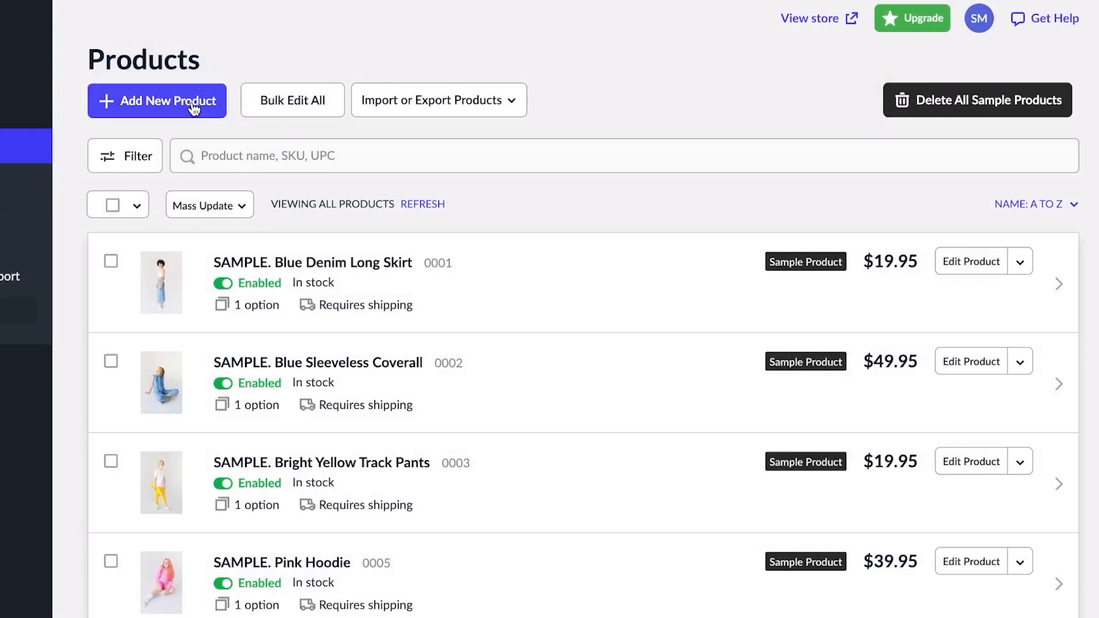
- Start a new product, leave that unsaved form, then reopen a blank Add New Product form
left_click(194, 106)
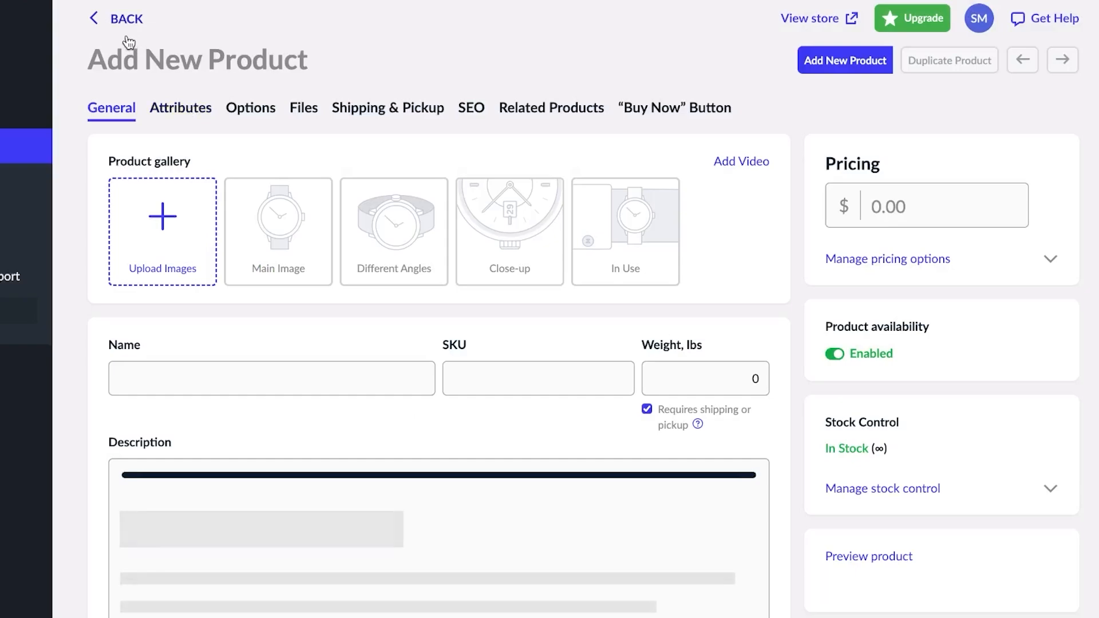
left_click(95, 18)
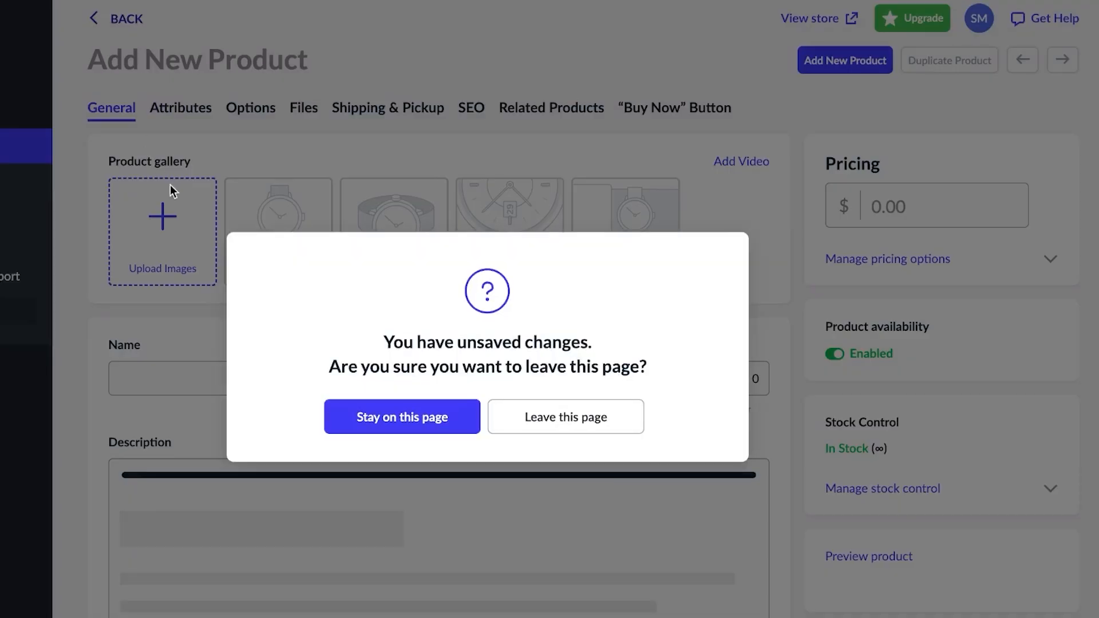
left_click(528, 427)
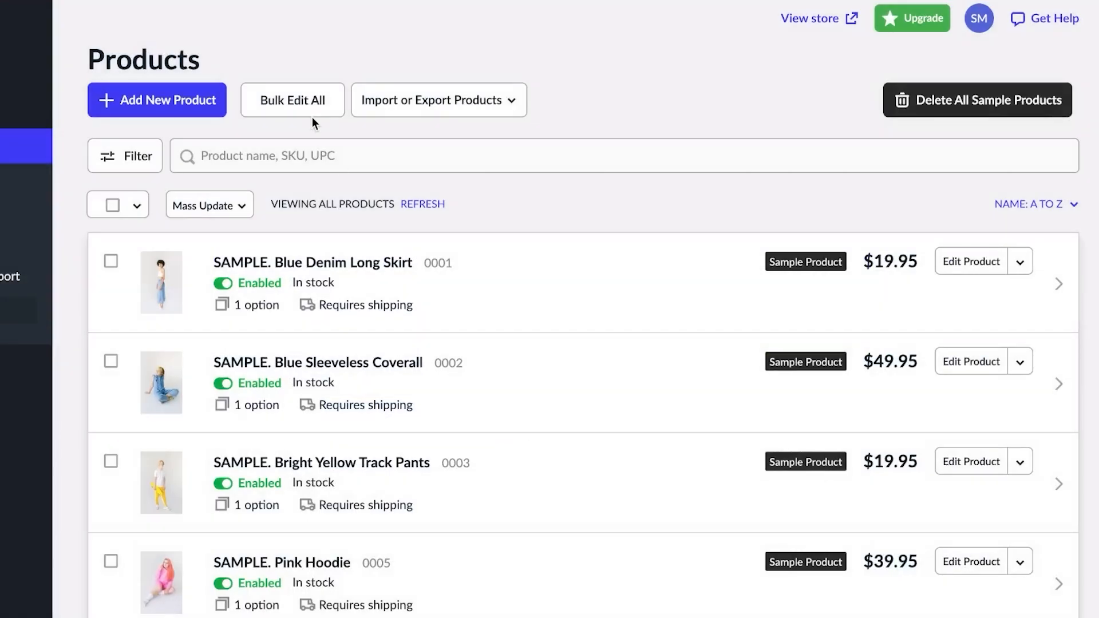
left_click(186, 101)
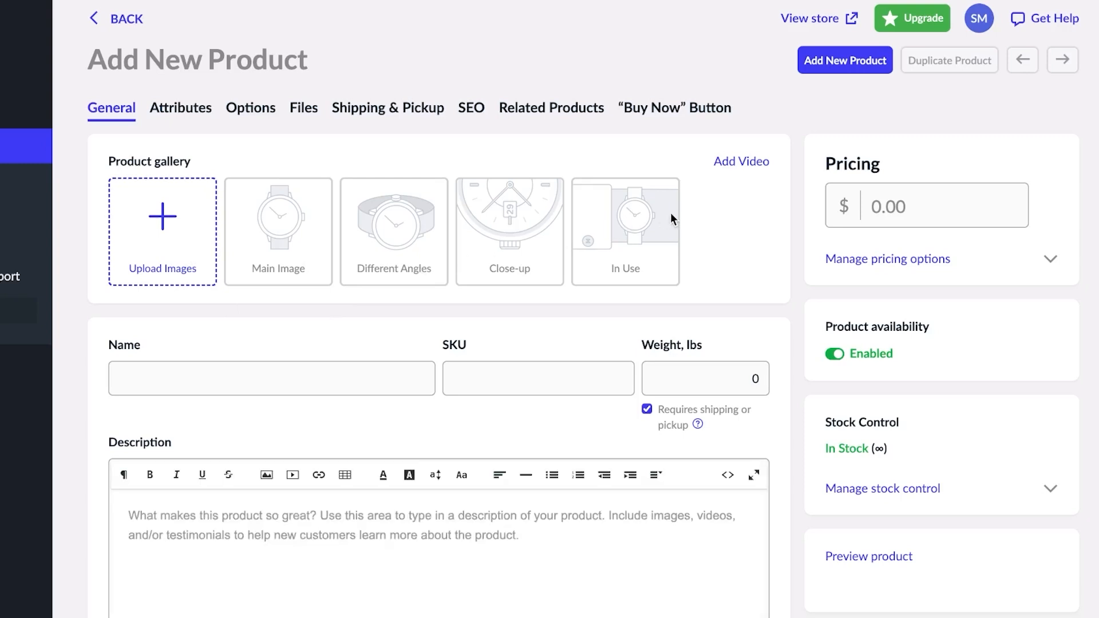
- Upload the Summer Vibes T-shirt image and name the product 'summer t shirt'
left_click(166, 228)
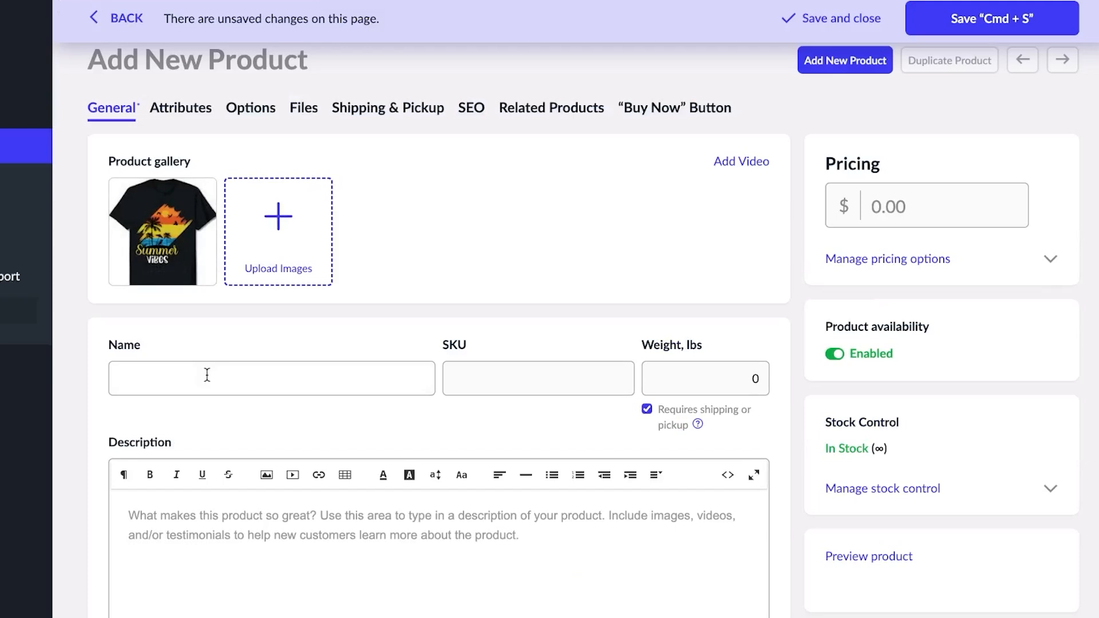
scroll(207, 375, "down", 3)
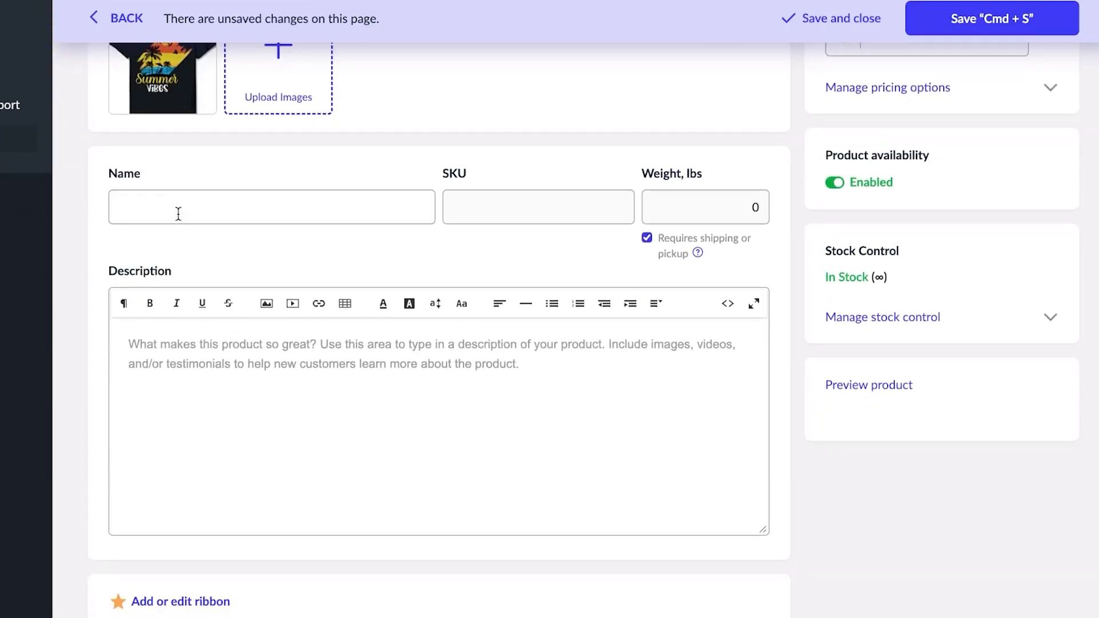
left_click(178, 214)
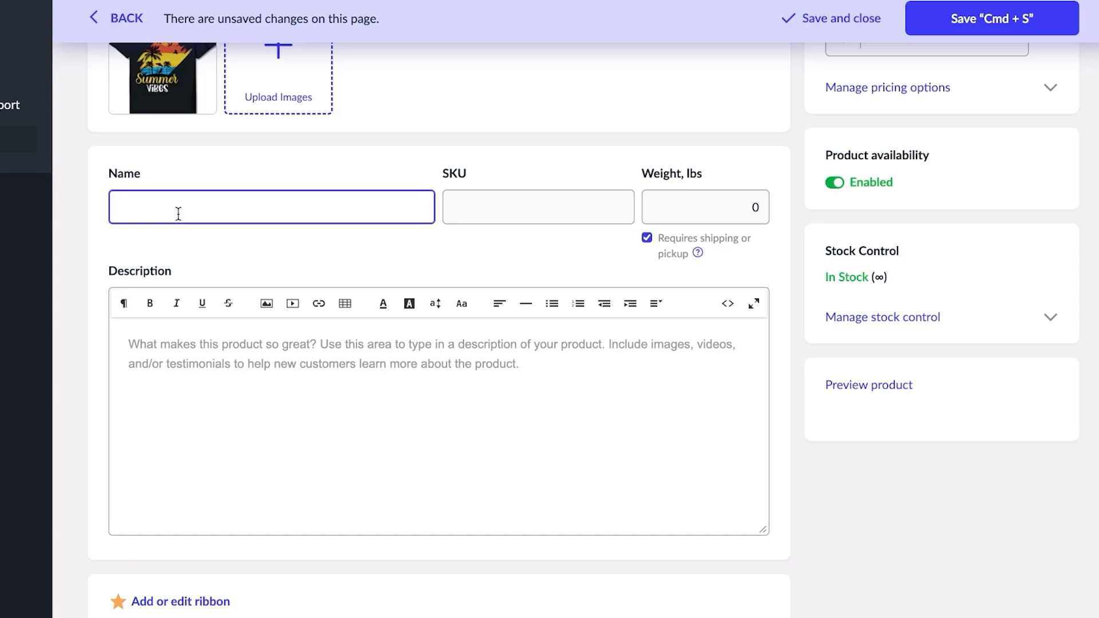
type("summer t shirt")
- Clear the Weight field and write a short summer t-shirt description
left_click(521, 213)
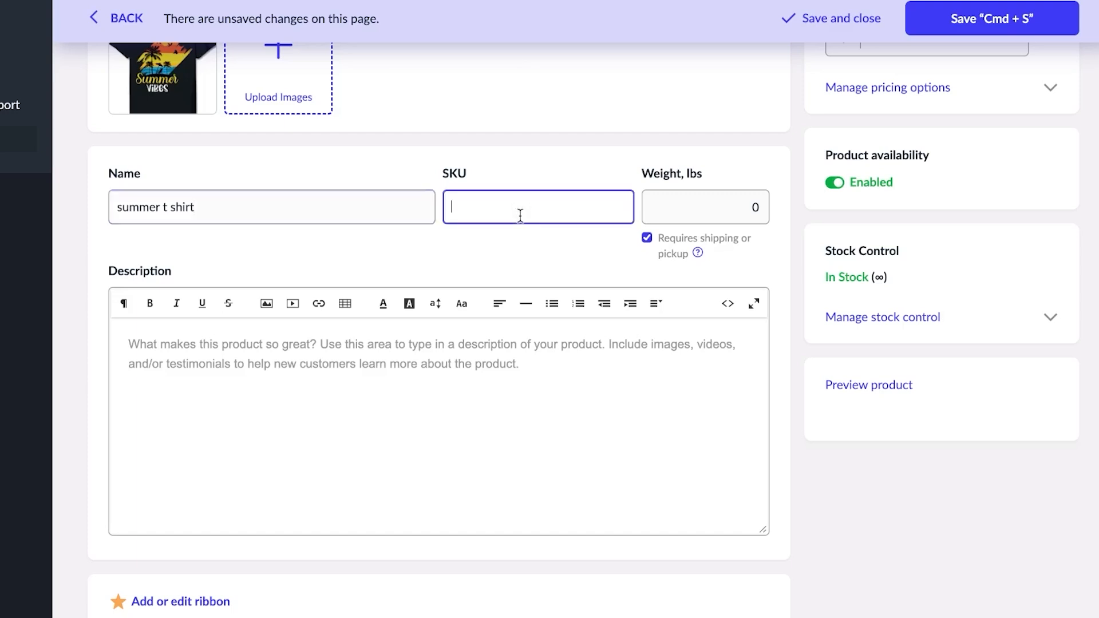
left_click(706, 210)
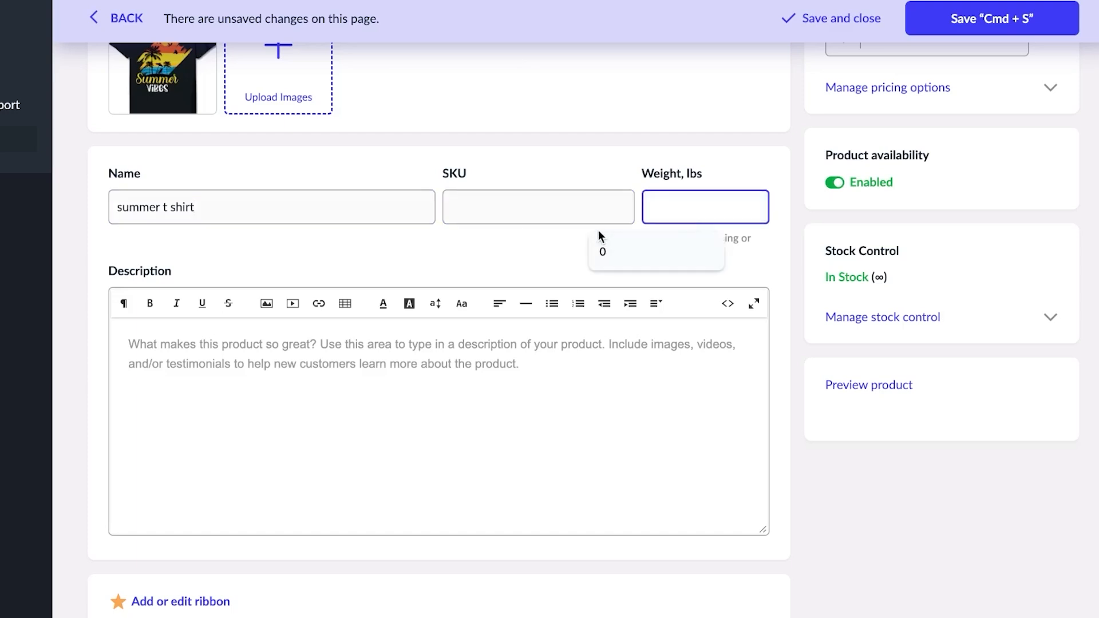
left_click(172, 362)
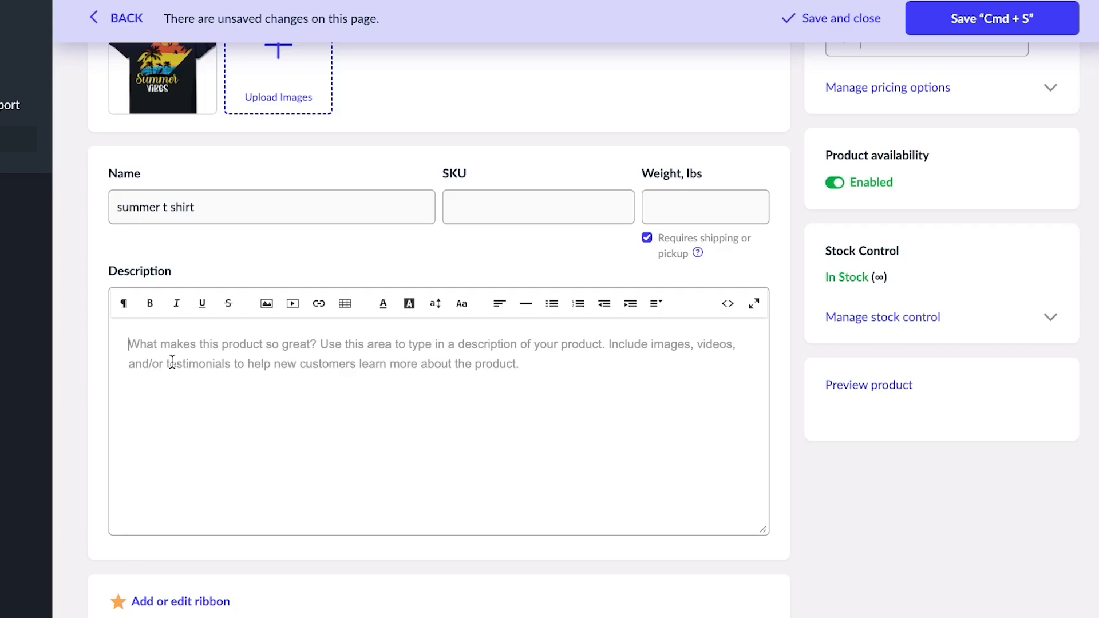
type("summer")
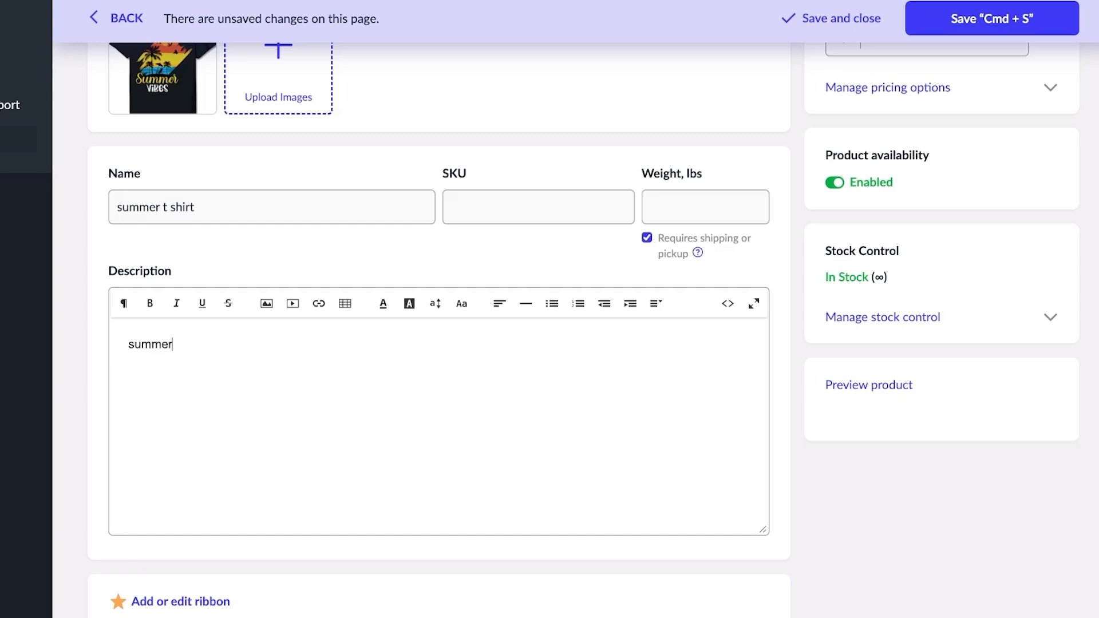
type(" t shirtt......")
scroll(369, 492, "down", 4)
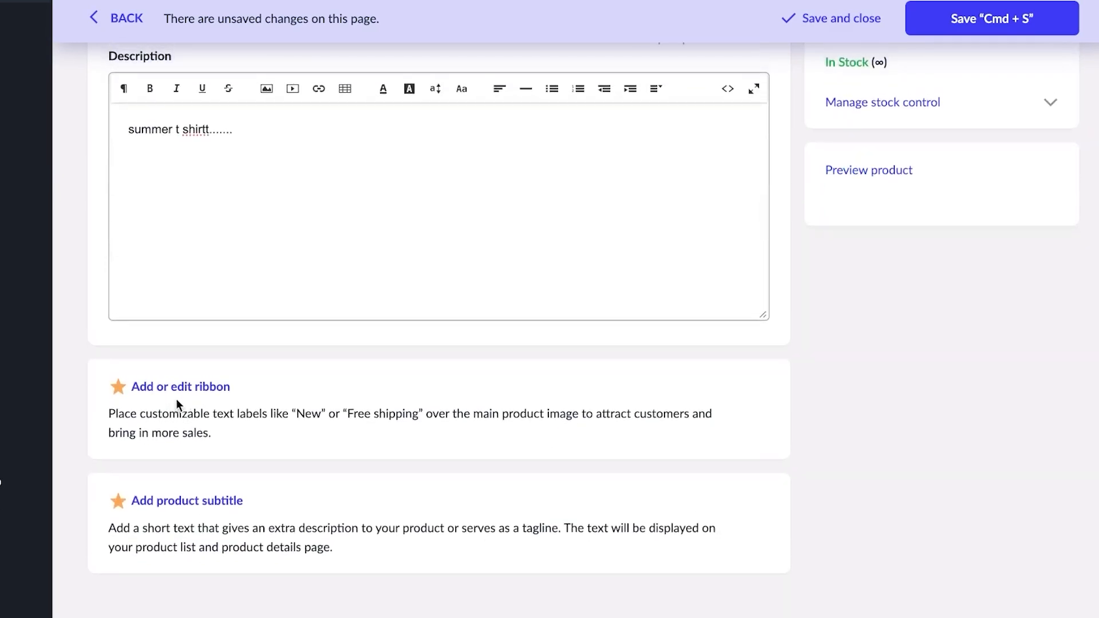
scroll(356, 467, "up", 7)
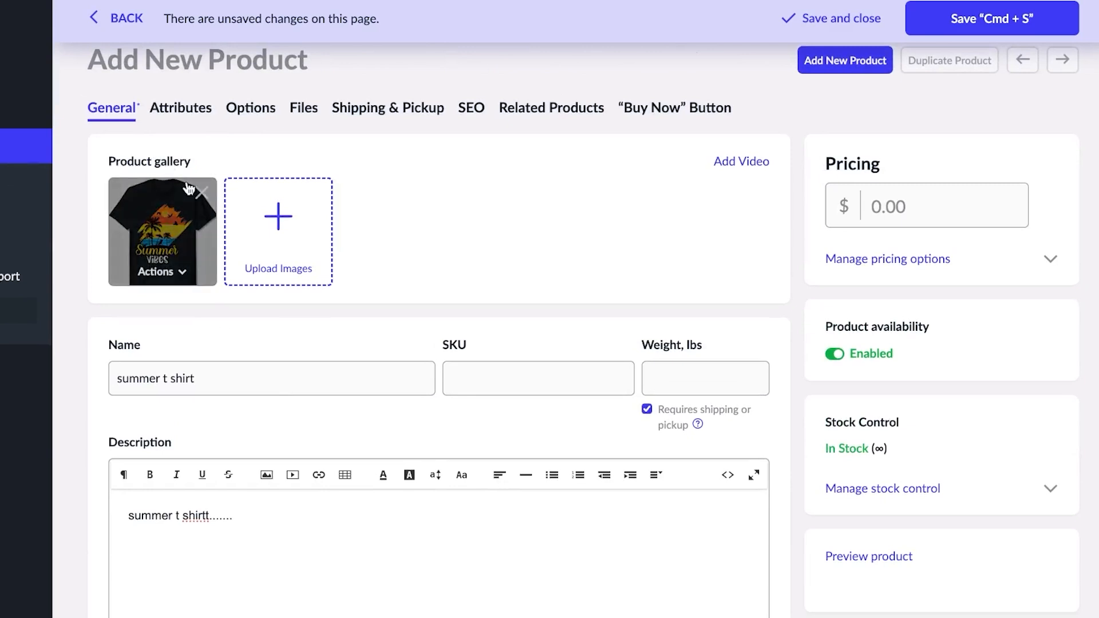
- Glance at the Attributes tab, then switch to the Options tab for options and variations
left_click(196, 110)
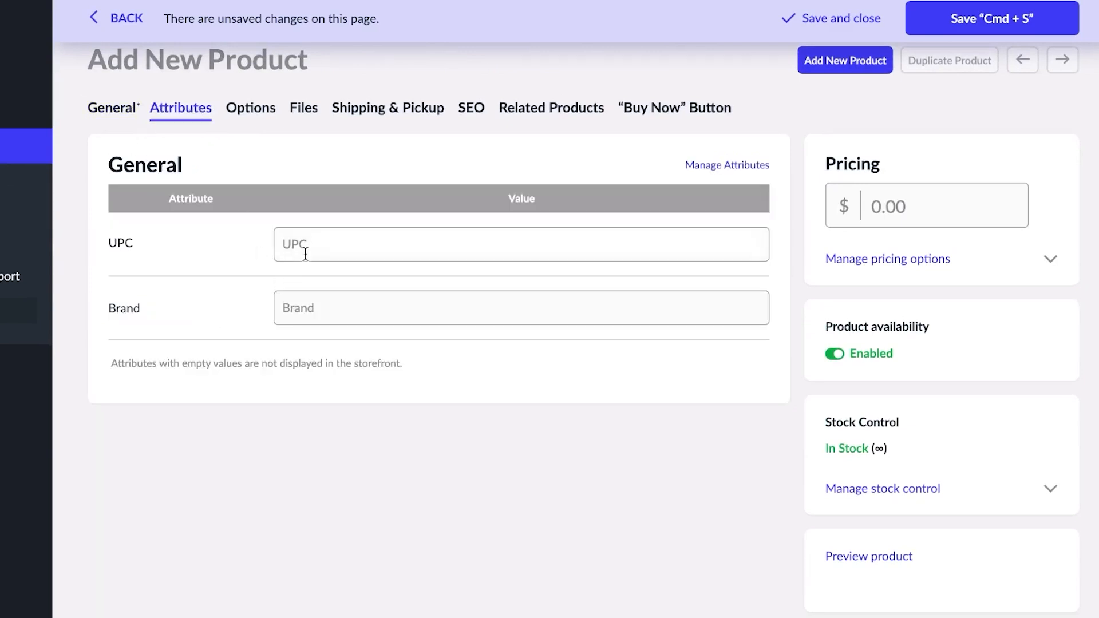
left_click(254, 117)
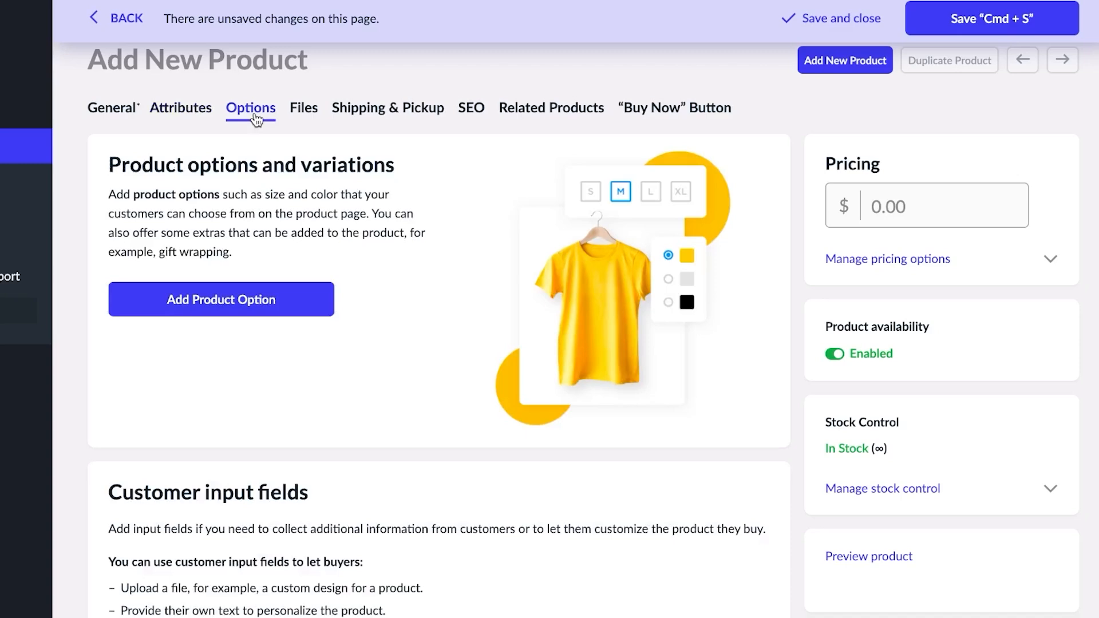
scroll(340, 298, "down", 5)
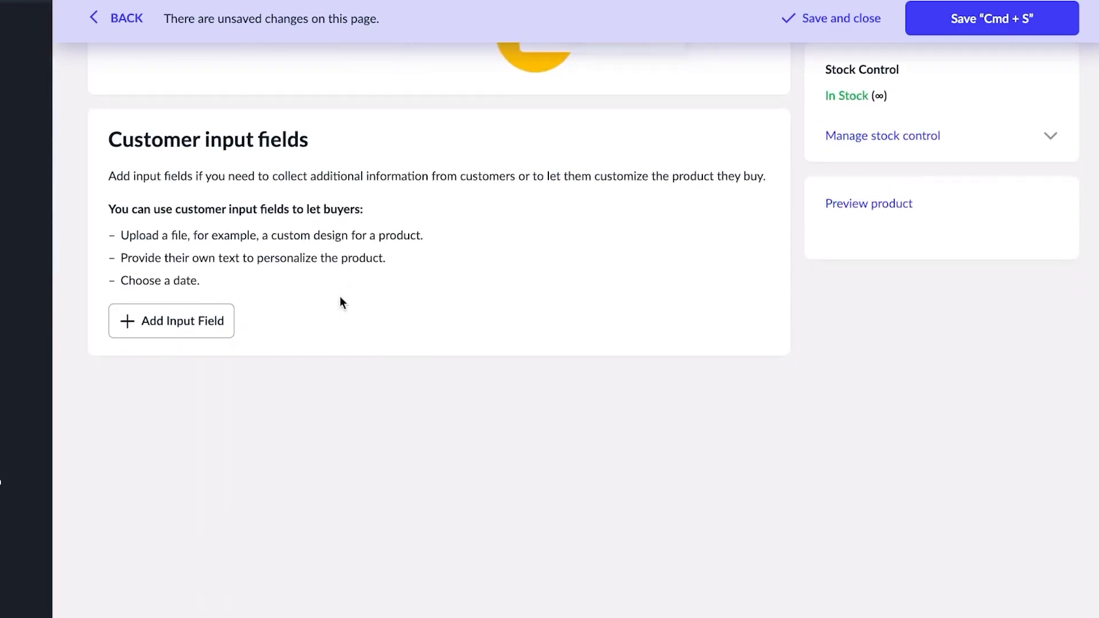
scroll(340, 299, "up", 5)
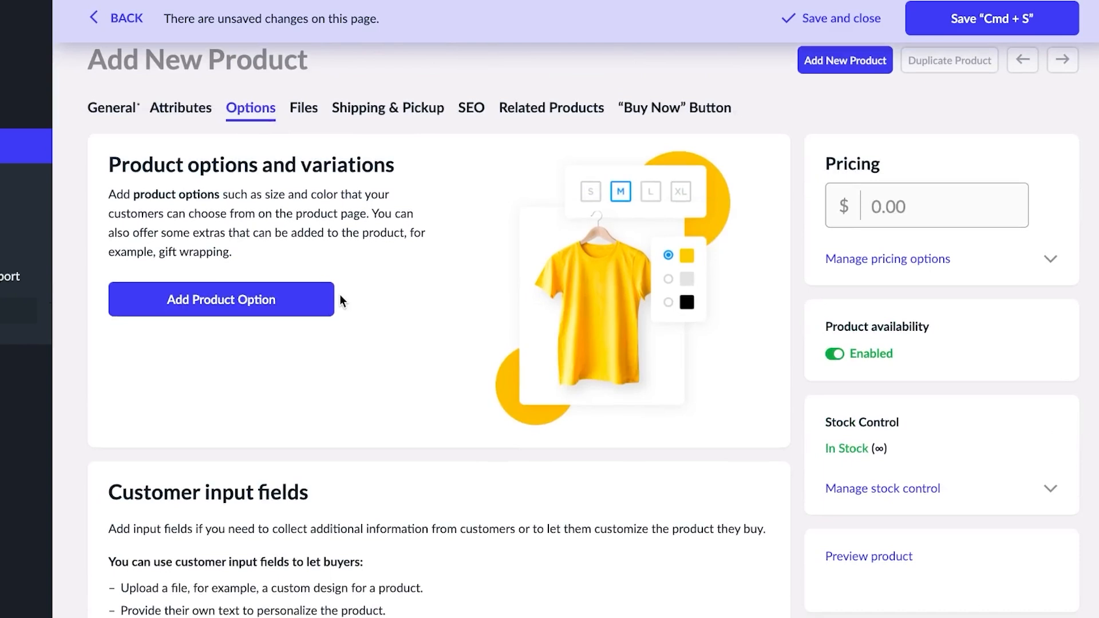
- Add a drop-down product option named 'size' with first value L
left_click(275, 314)
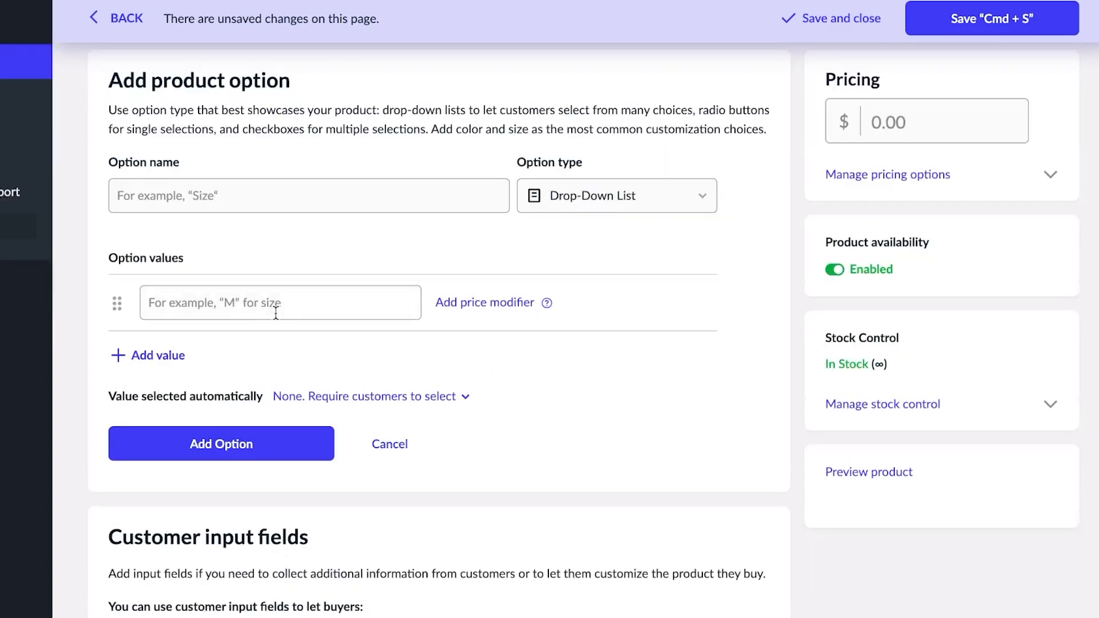
left_click(233, 192)
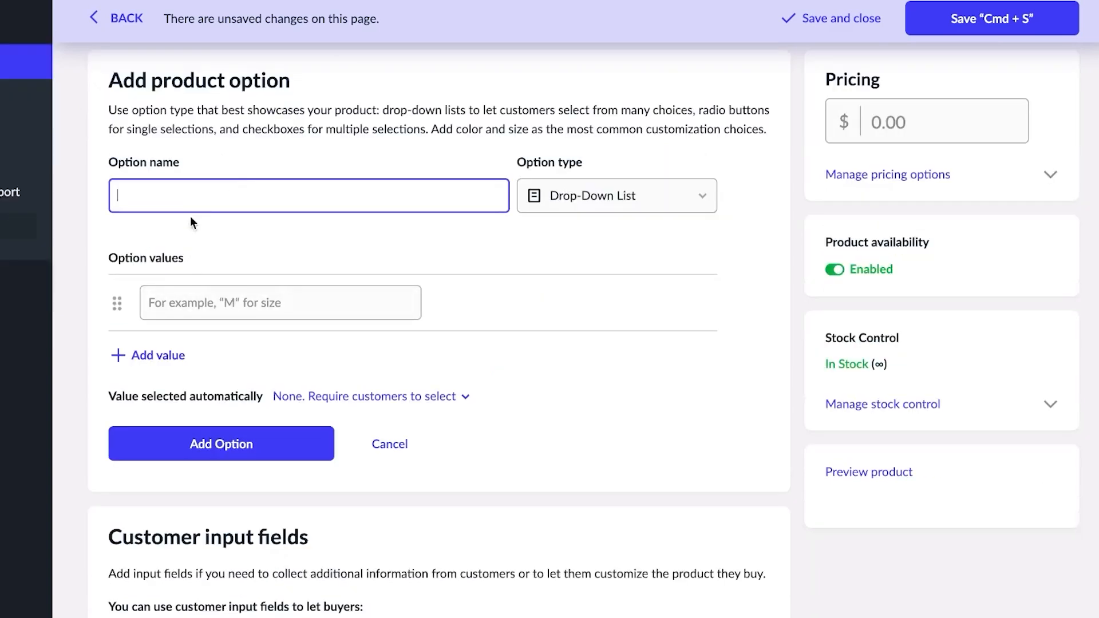
type("size")
left_click(248, 306)
type("l")
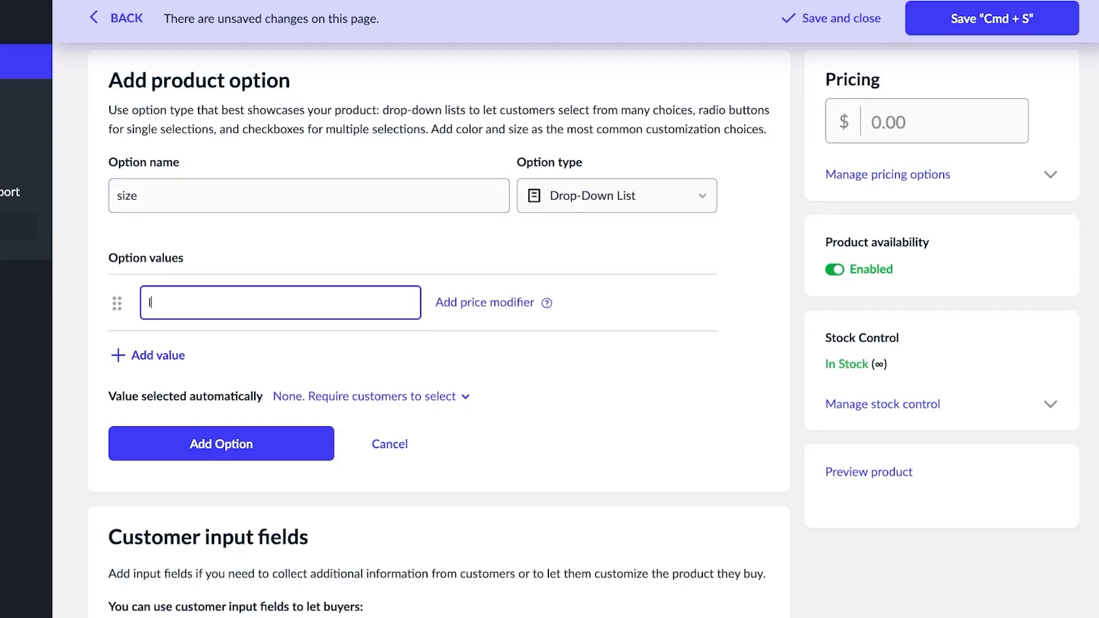
key("BackSpace")
type("L")
key("Return")
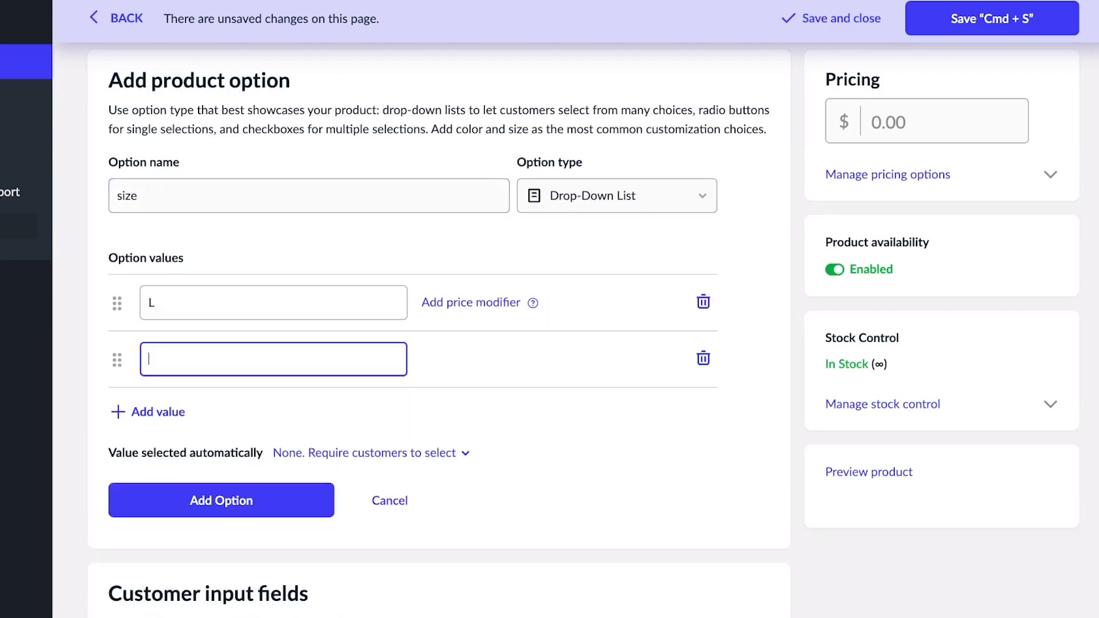
- Add the remaining size values XL, S and M
type("XL")
key("Return")
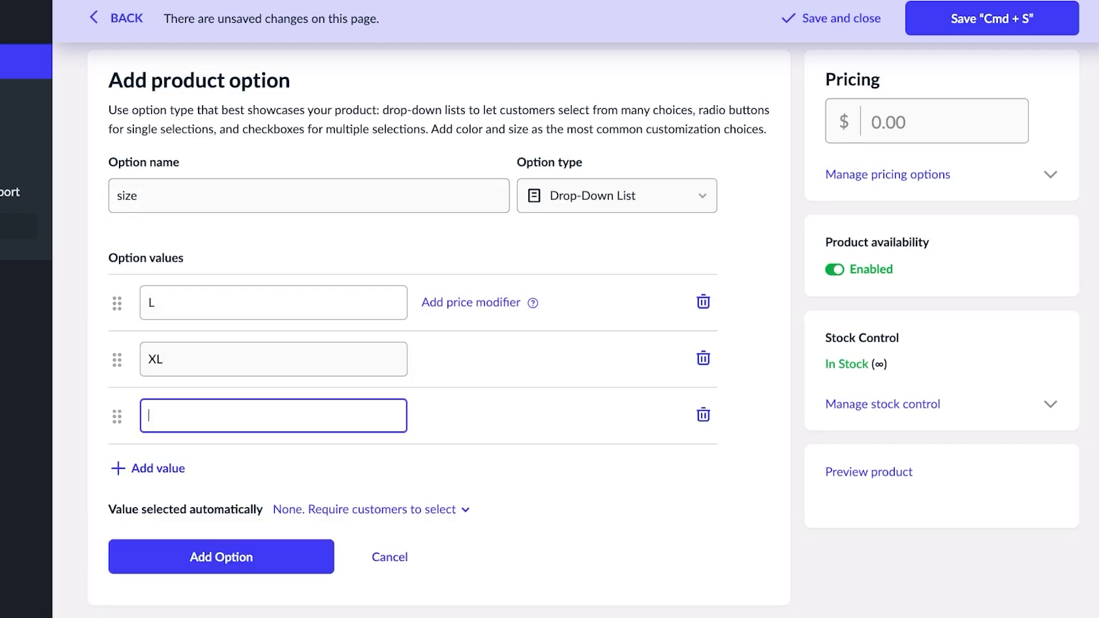
type("S")
key("Return")
type("M")
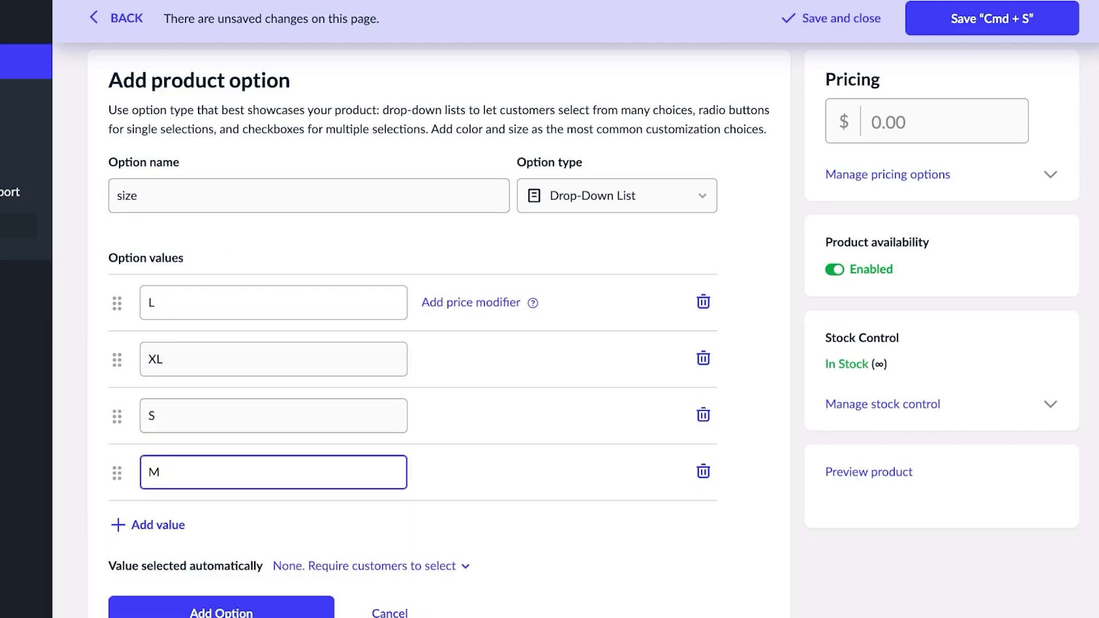
key("Return")
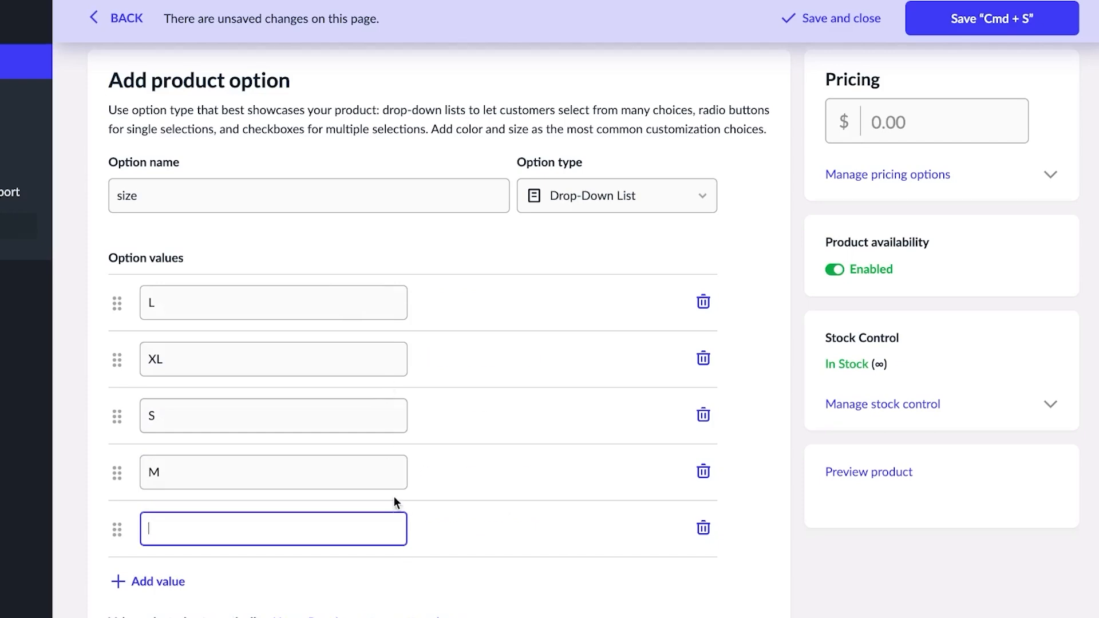
scroll(394, 497, "down", 2)
scroll(694, 415, "down", 3)
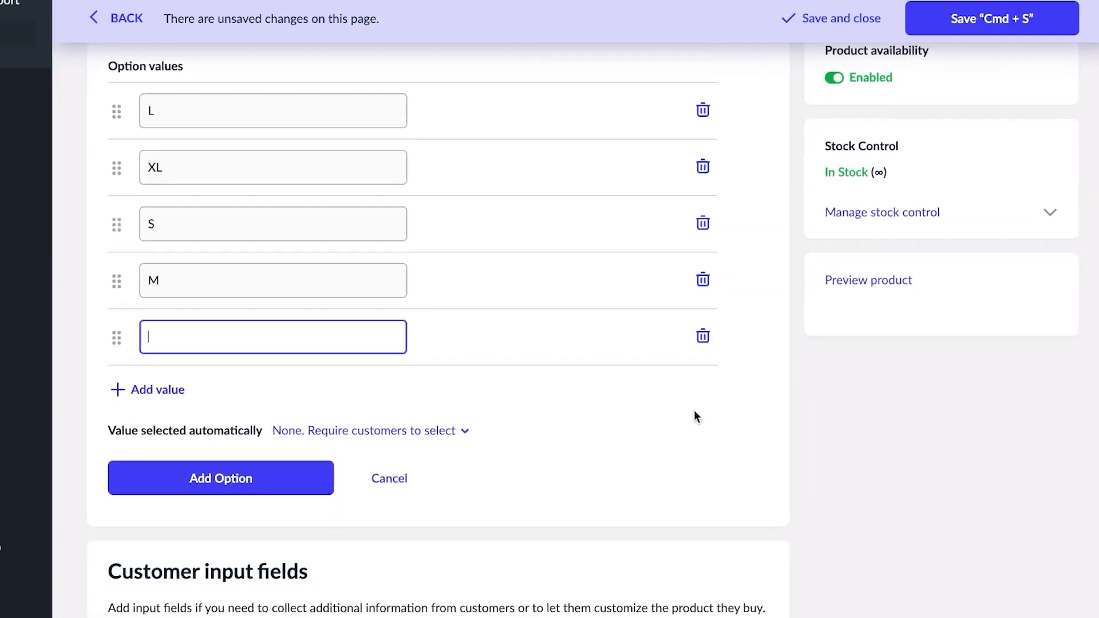
scroll(694, 414, "up", 6)
scroll(695, 414, "down", 1)
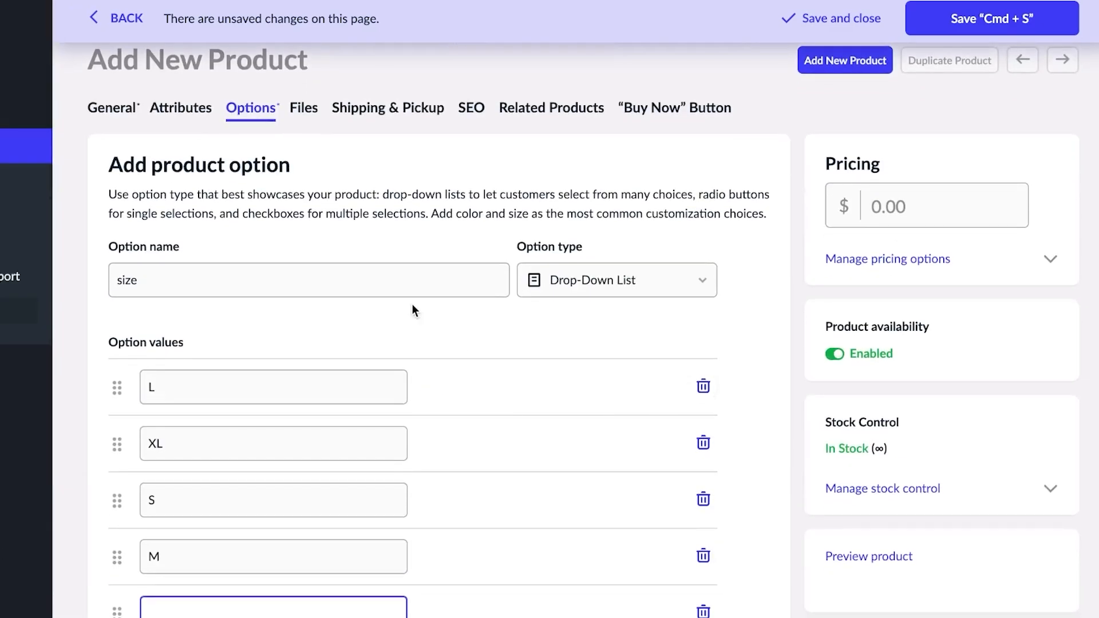
- Look through the Files, Shipping & Pickup, SEO, Related Products and Buy Now tabs, then save 'summer t shirt'
left_click(295, 111)
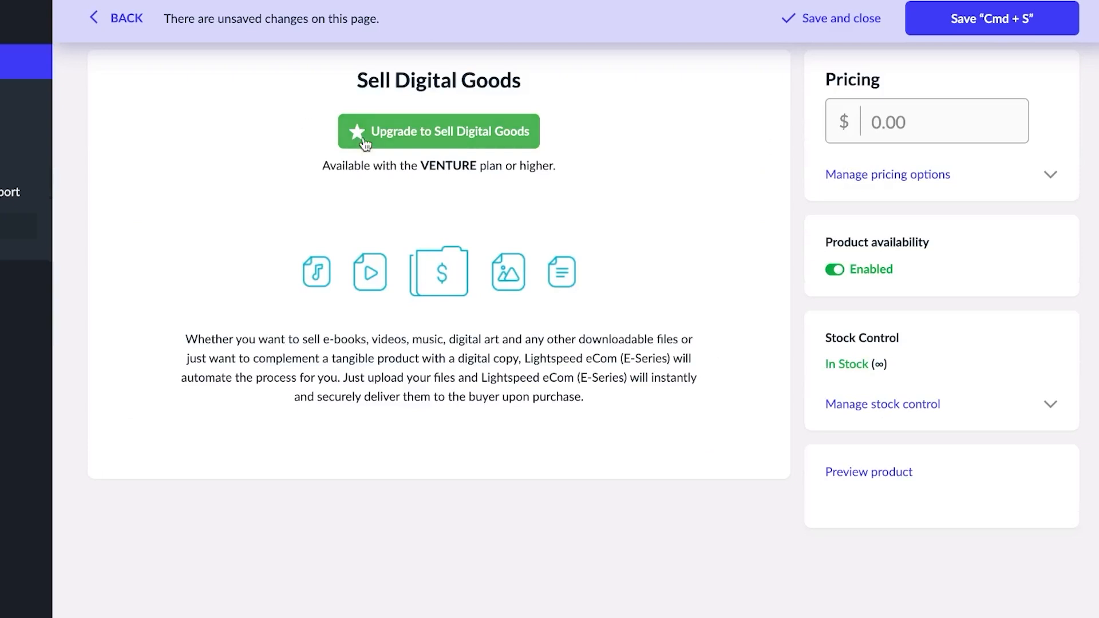
scroll(363, 136, "down", 1)
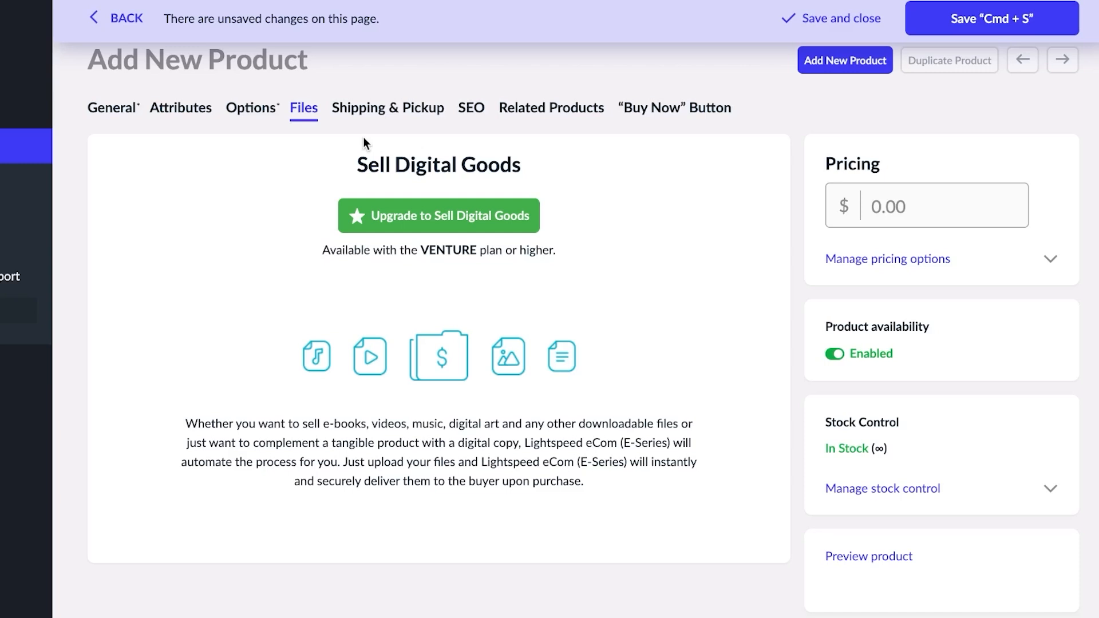
left_click(399, 110)
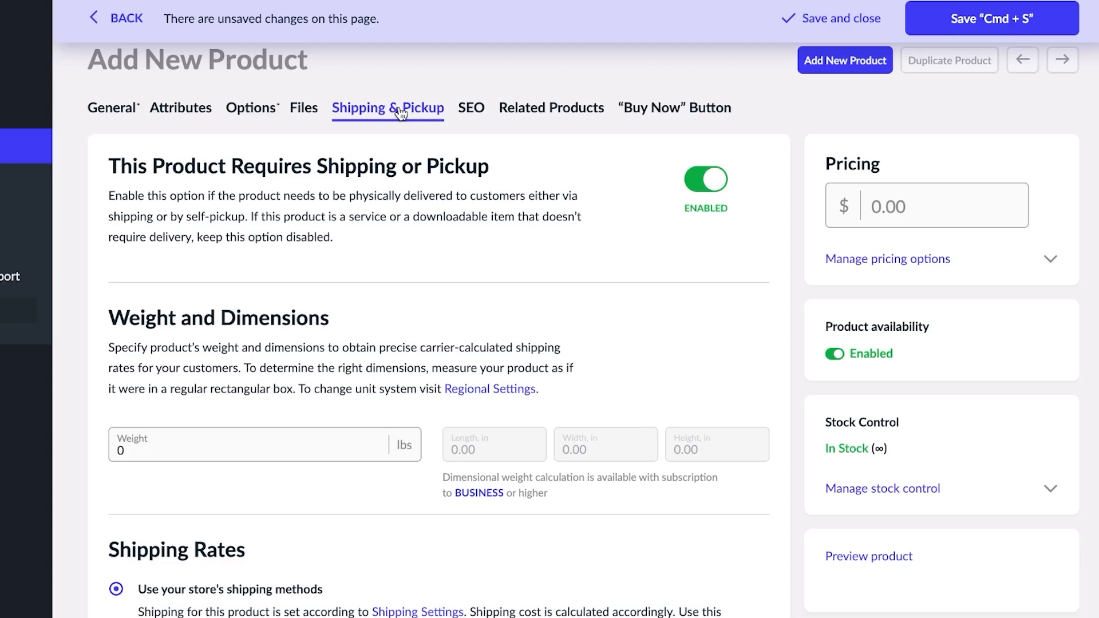
left_click(469, 114)
left_click(530, 112)
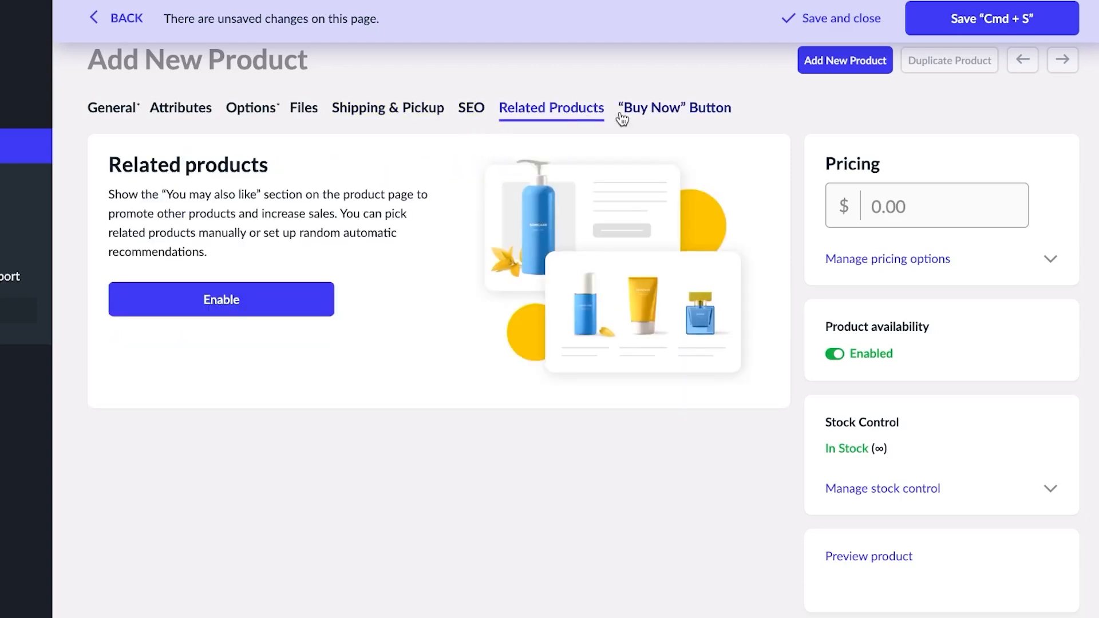
left_click(643, 113)
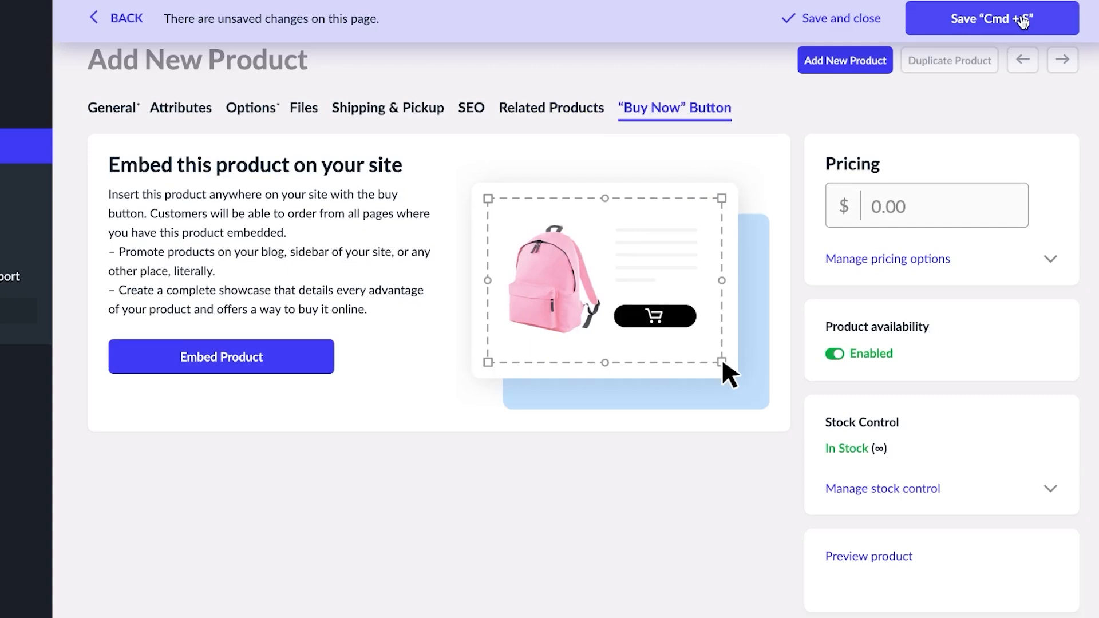
left_click(1023, 21)
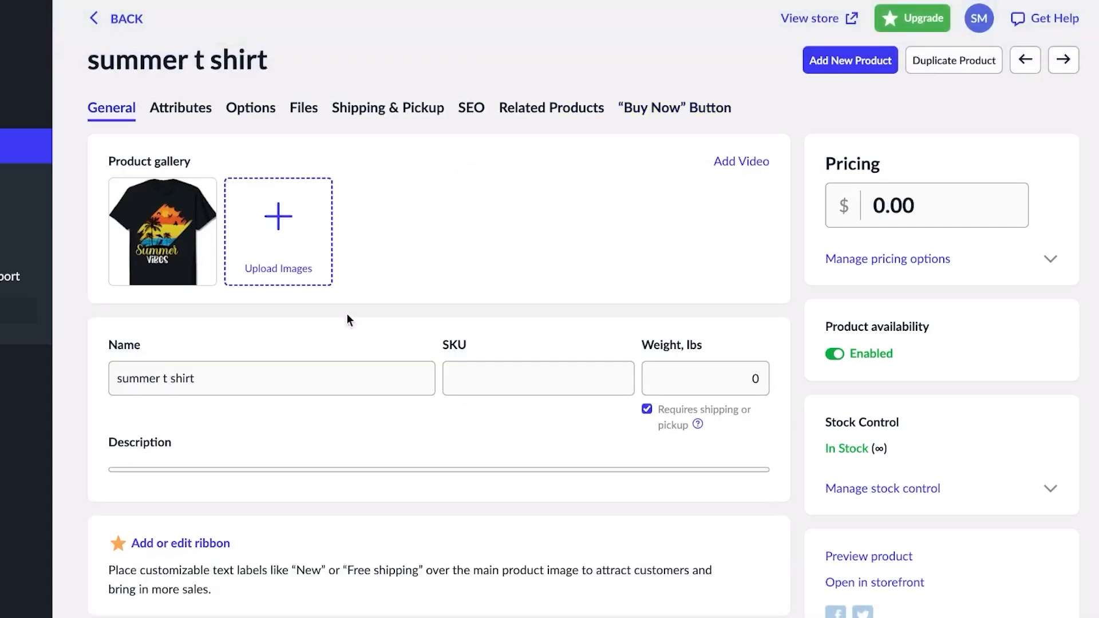
- Go back to the Products list and find the enabled 'summer t shirt' priced $0.00
left_click(122, 19)
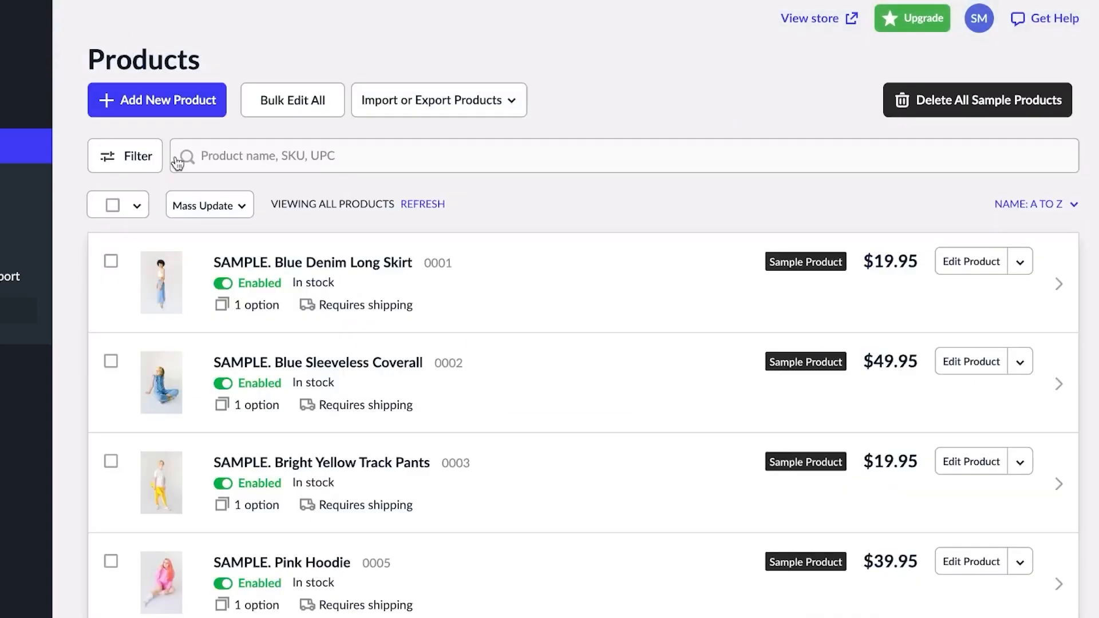
scroll(425, 323, "down", 2)
scroll(424, 322, "down", 4)
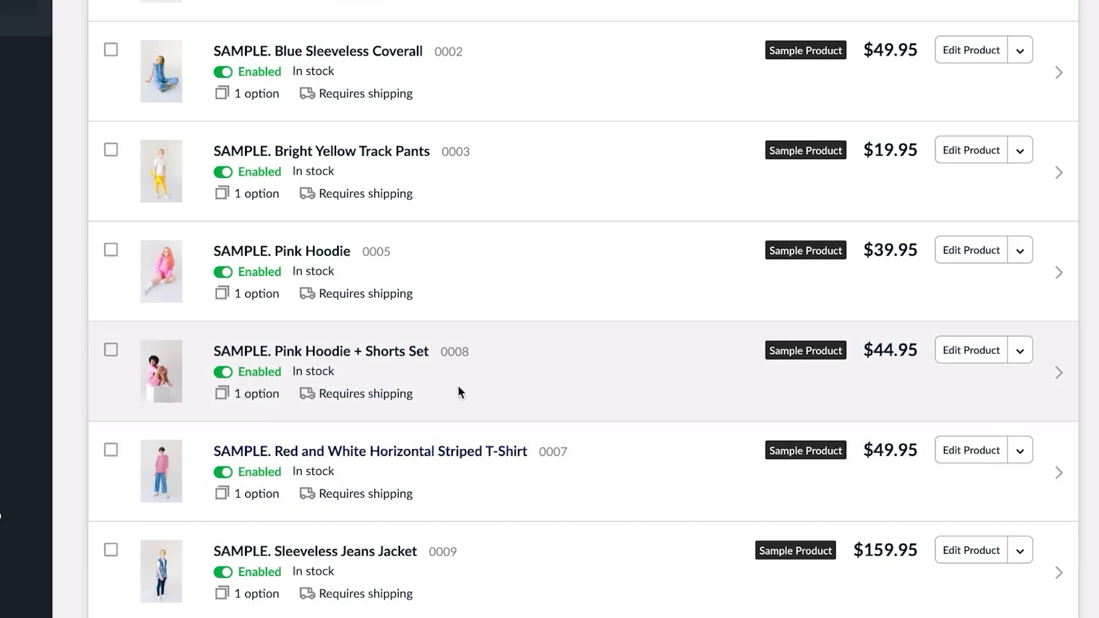
scroll(458, 388, "down", 10)
scroll(466, 389, "up", 10)
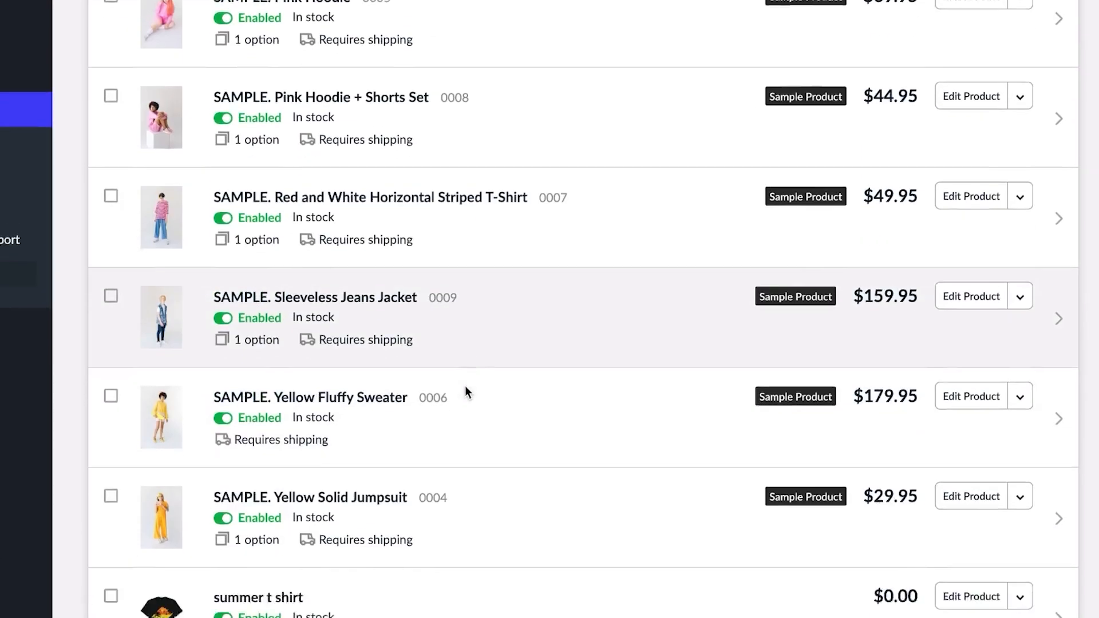
scroll(468, 393, "up", 1)
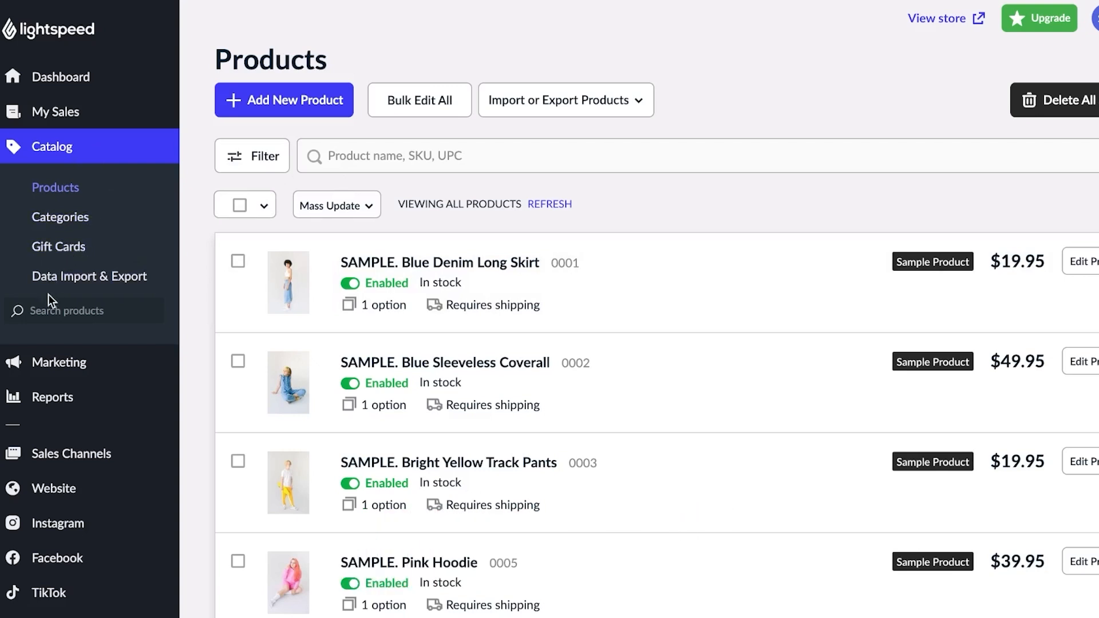
- Visit the Orders and Abandoned Carts pages under My Sales, ending on Customers
left_click(52, 115)
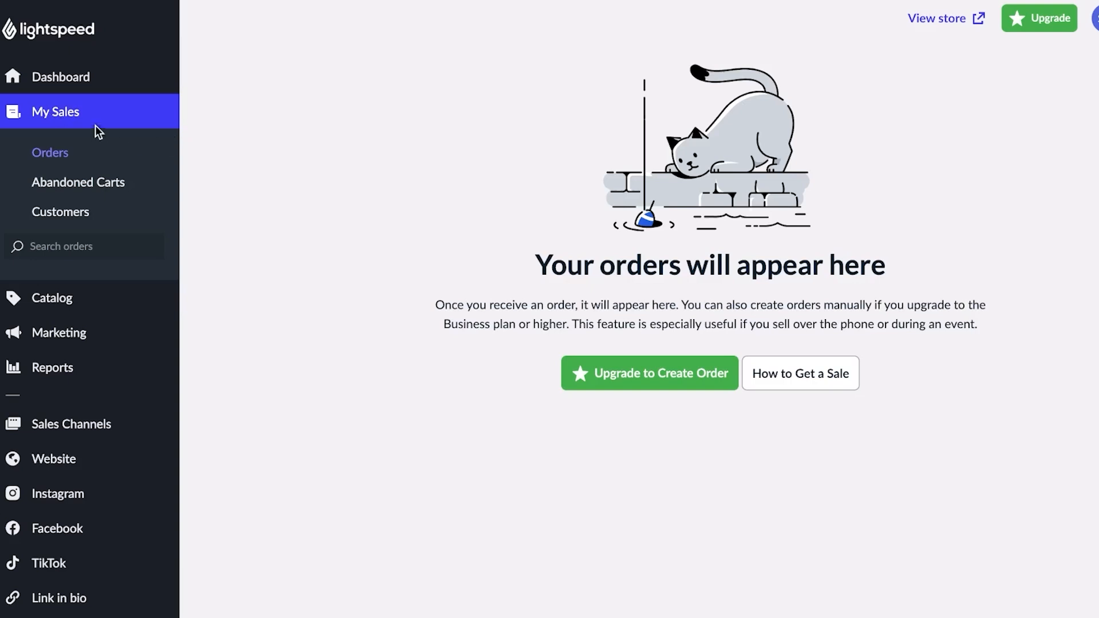
left_click(70, 192)
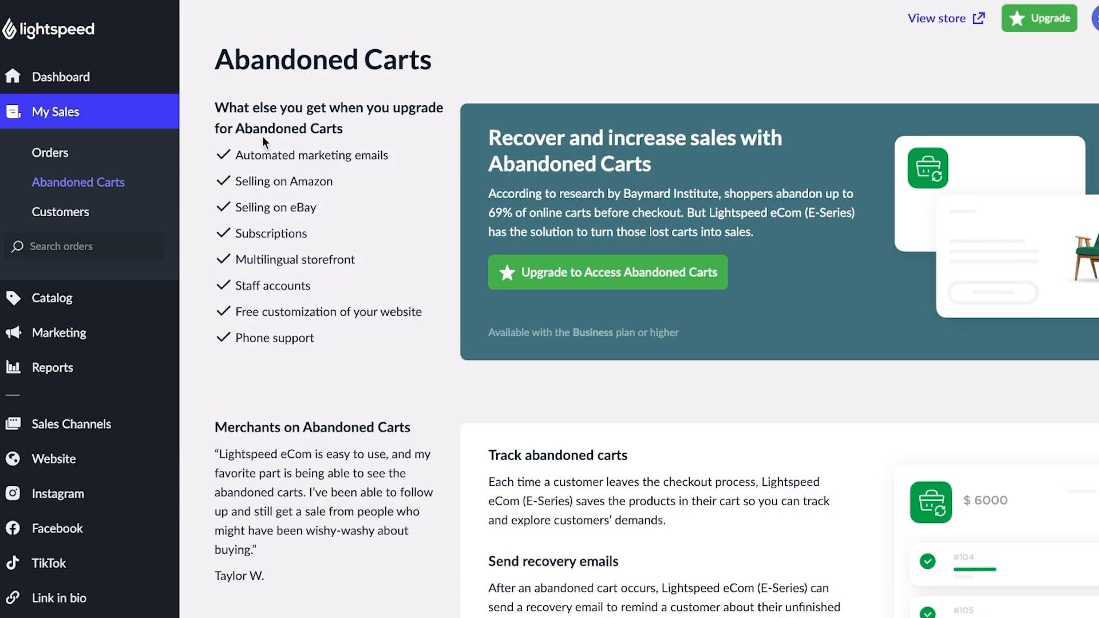
left_click(71, 230)
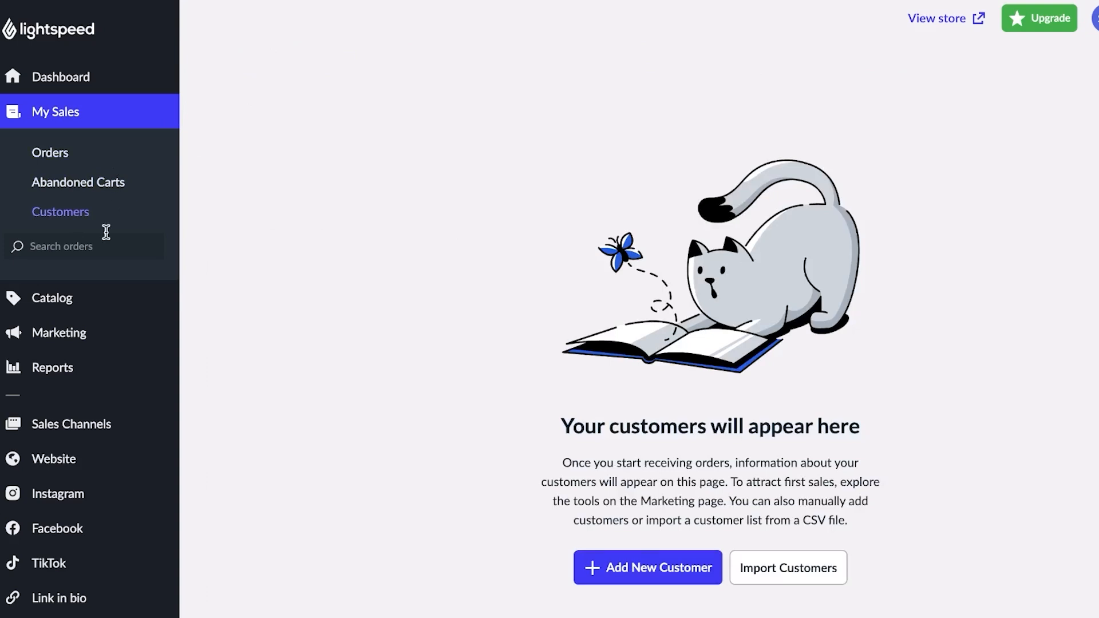
- Start a new customer and enter the customer's full name and e-mail address
left_click(587, 568)
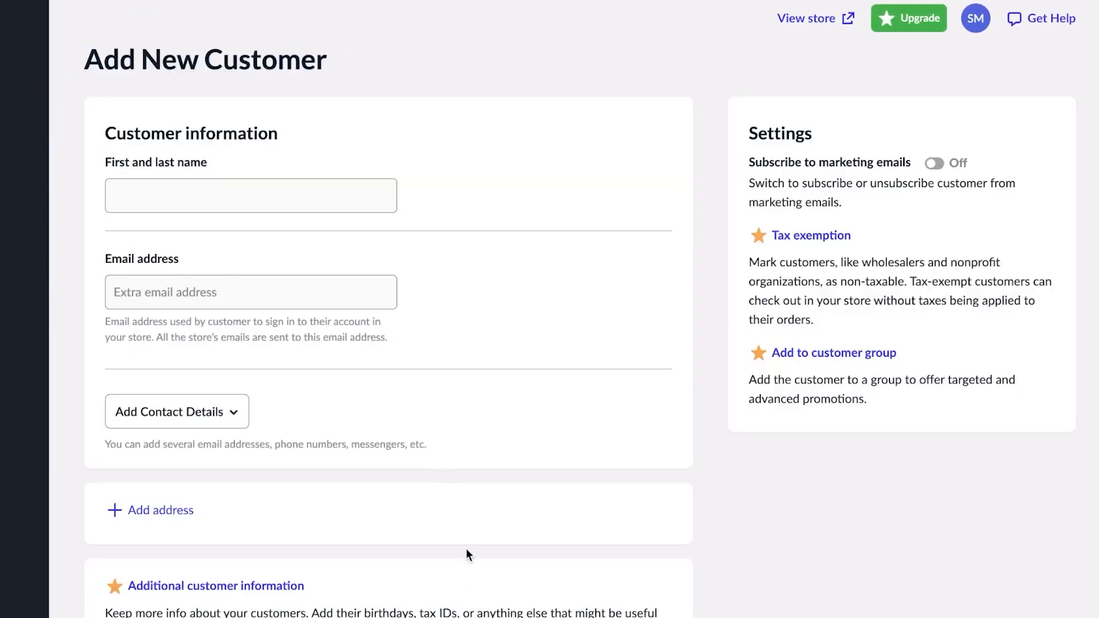
left_click(263, 190)
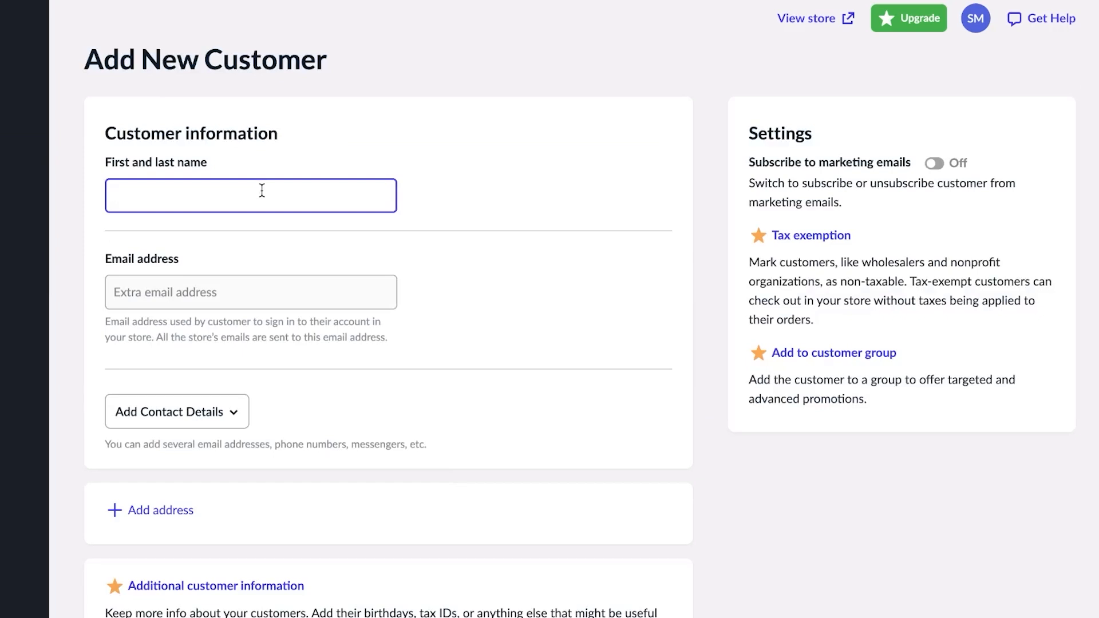
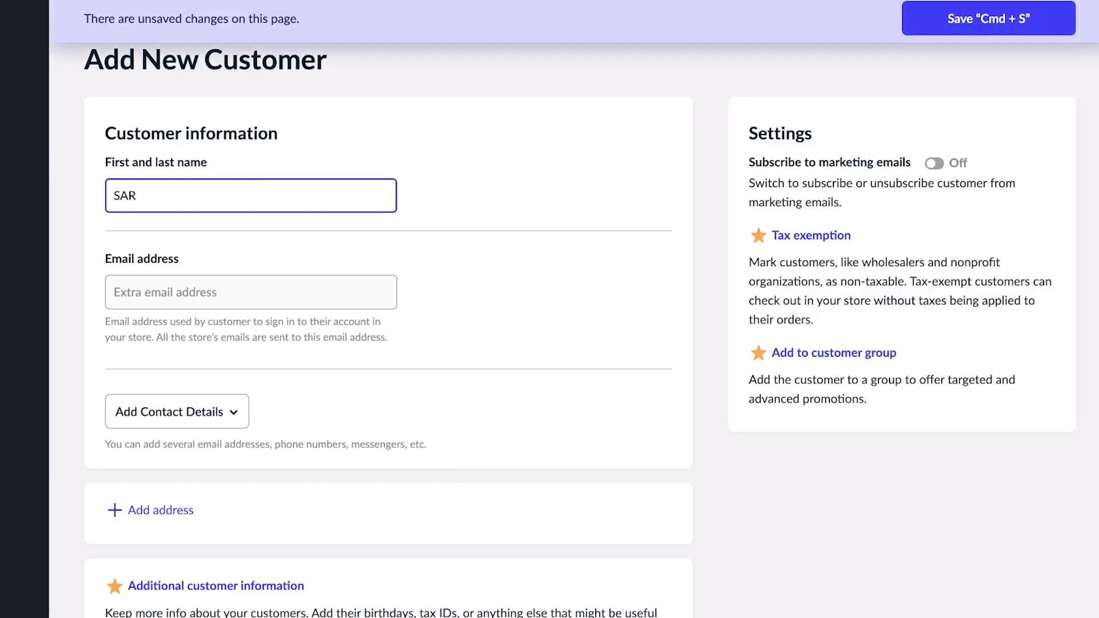
left_click(252, 299)
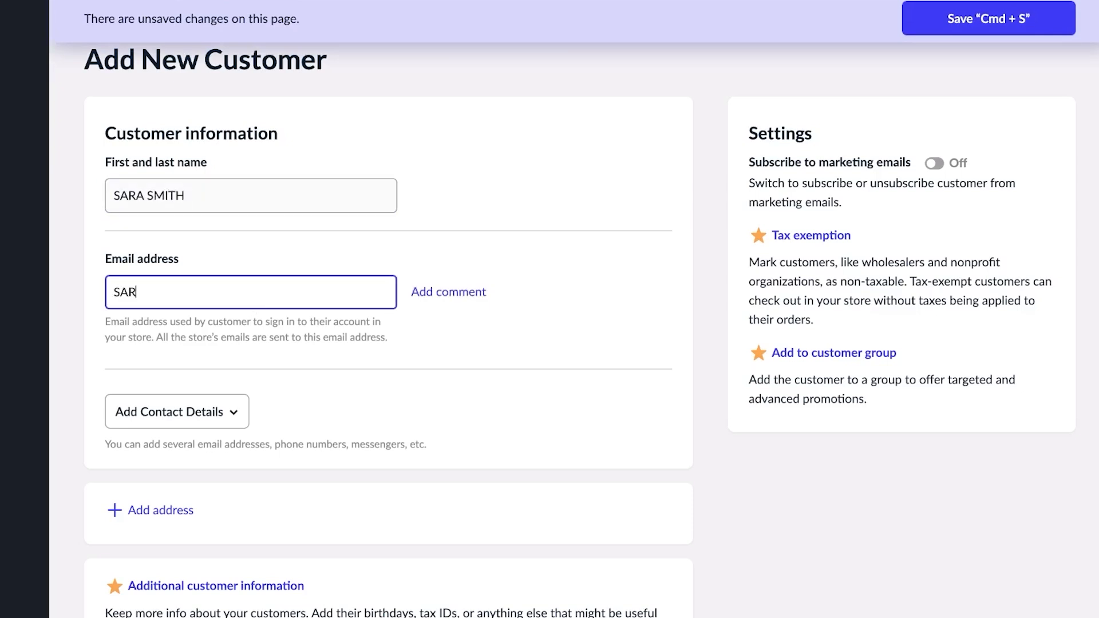
- Add empty Phone Number and Instagram contact fields, then save the customer
left_click(246, 423)
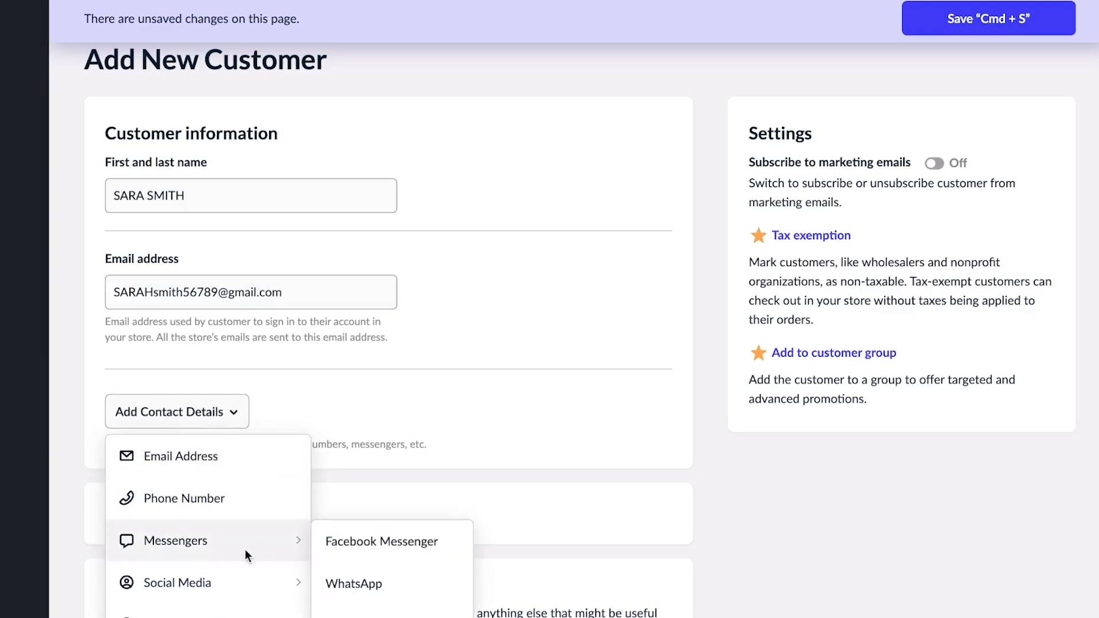
mouse_move(240, 574)
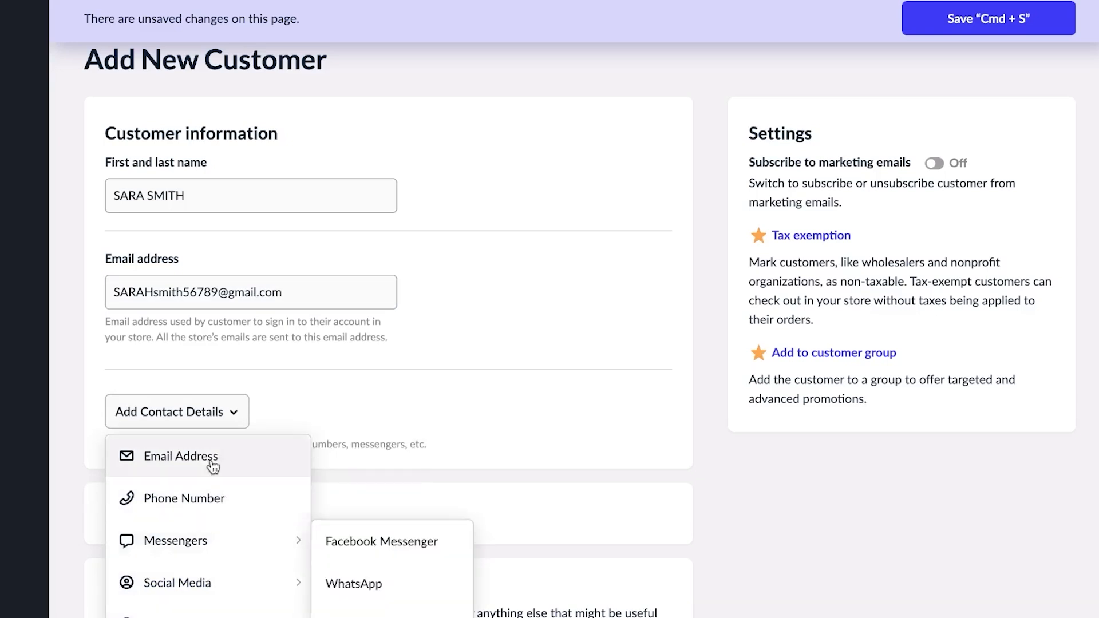
left_click(237, 513)
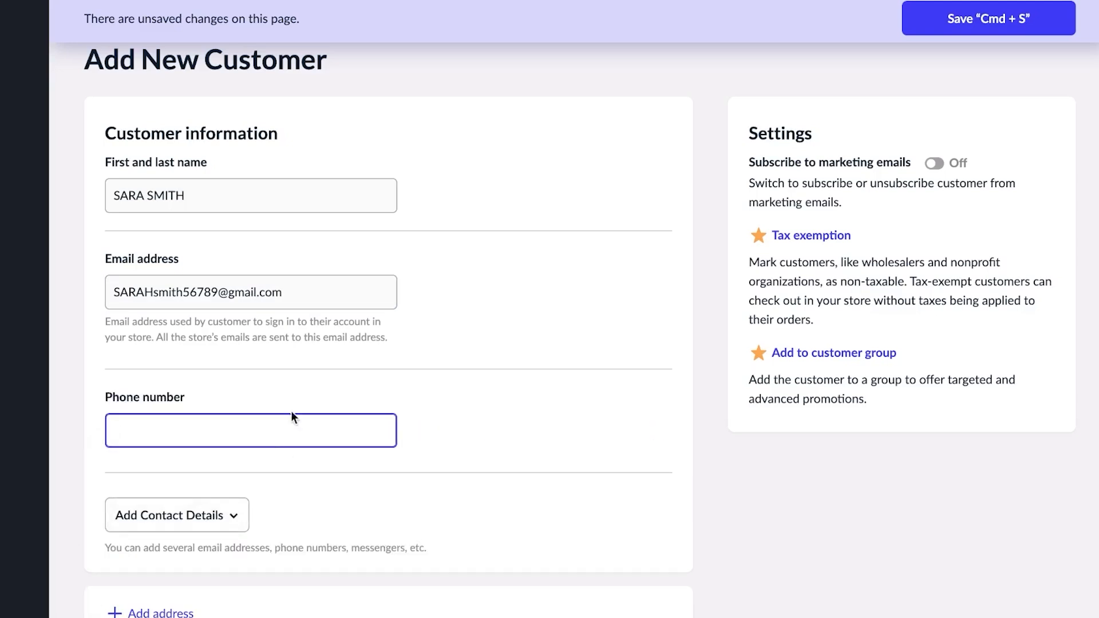
left_click(191, 527)
mouse_move(216, 447)
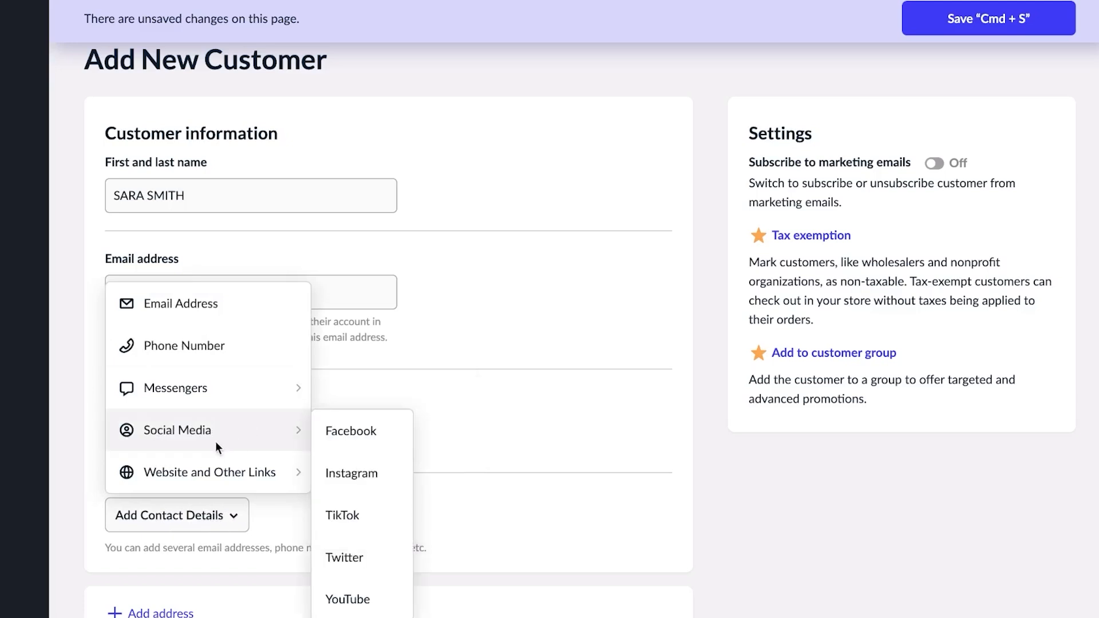
left_click(346, 477)
scroll(173, 462, "down", 2)
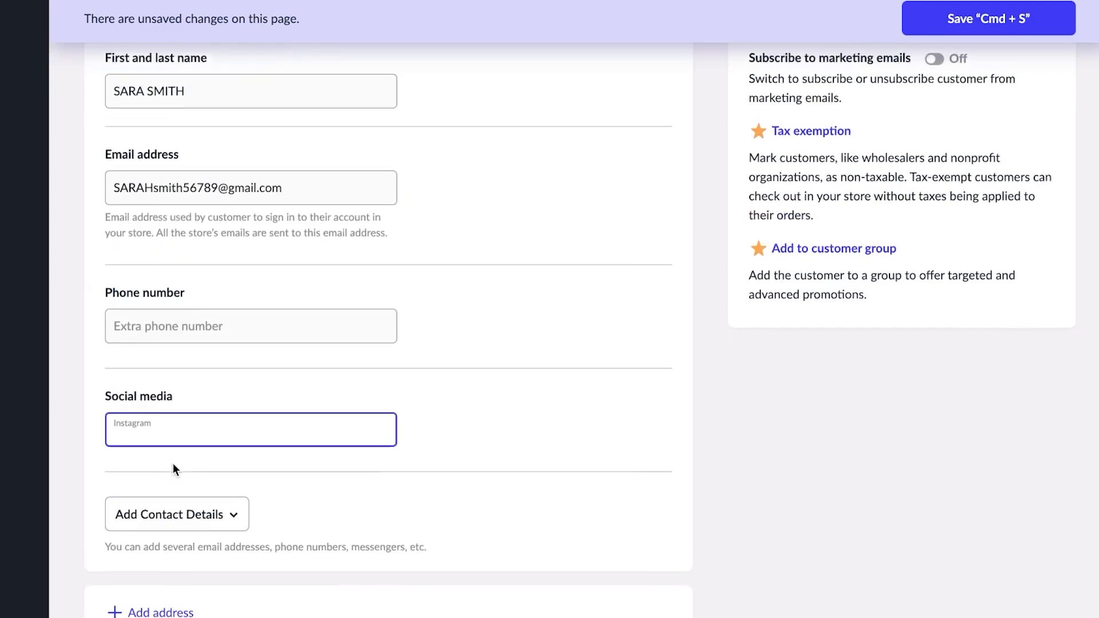
scroll(173, 464, "down", 3)
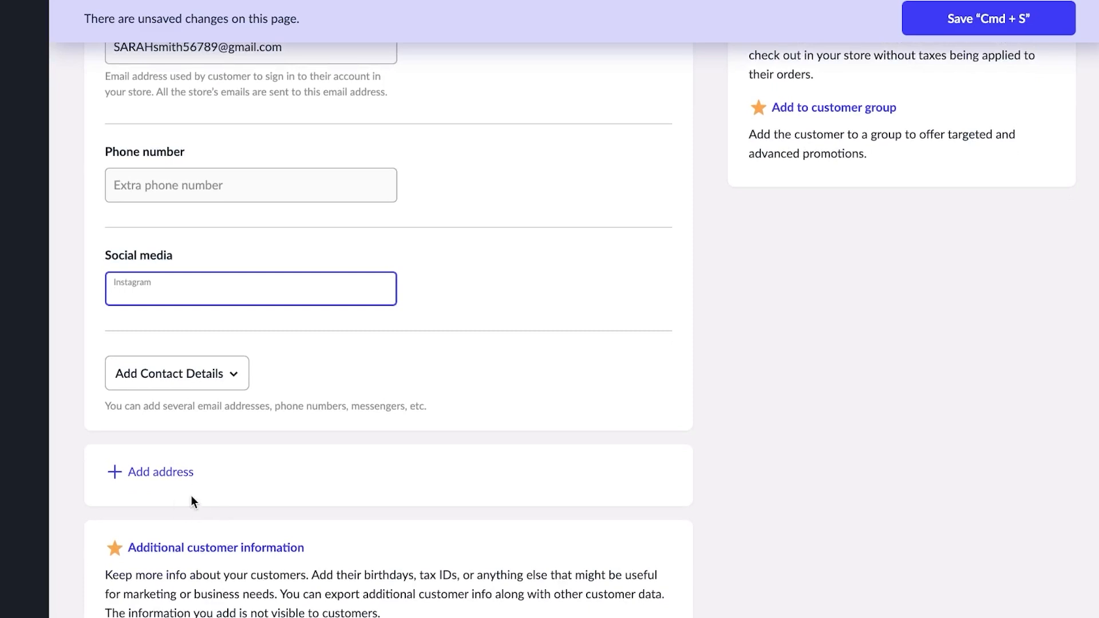
scroll(370, 516, "up", 5)
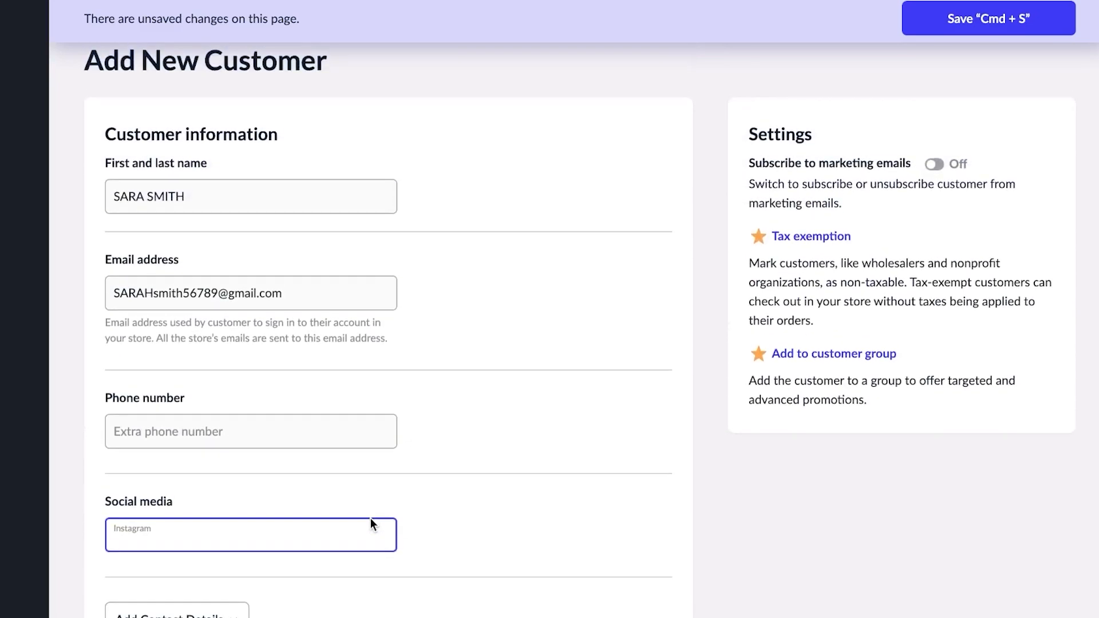
left_click(987, 35)
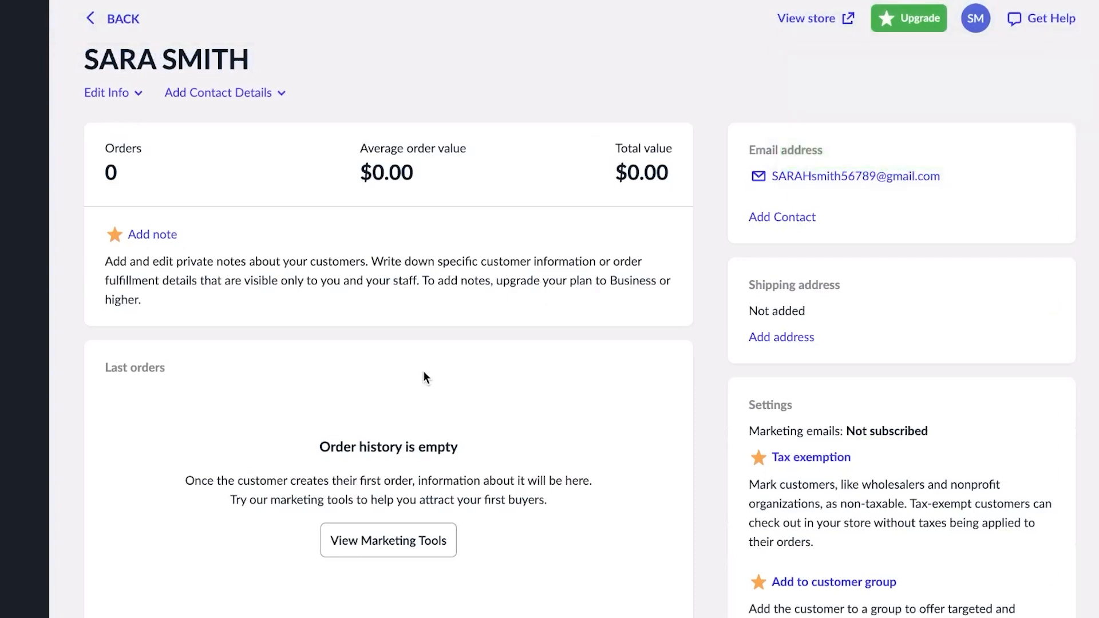
- Leave the saved customer's profile, landing back on a blank Add New Customer form
left_click(89, 26)
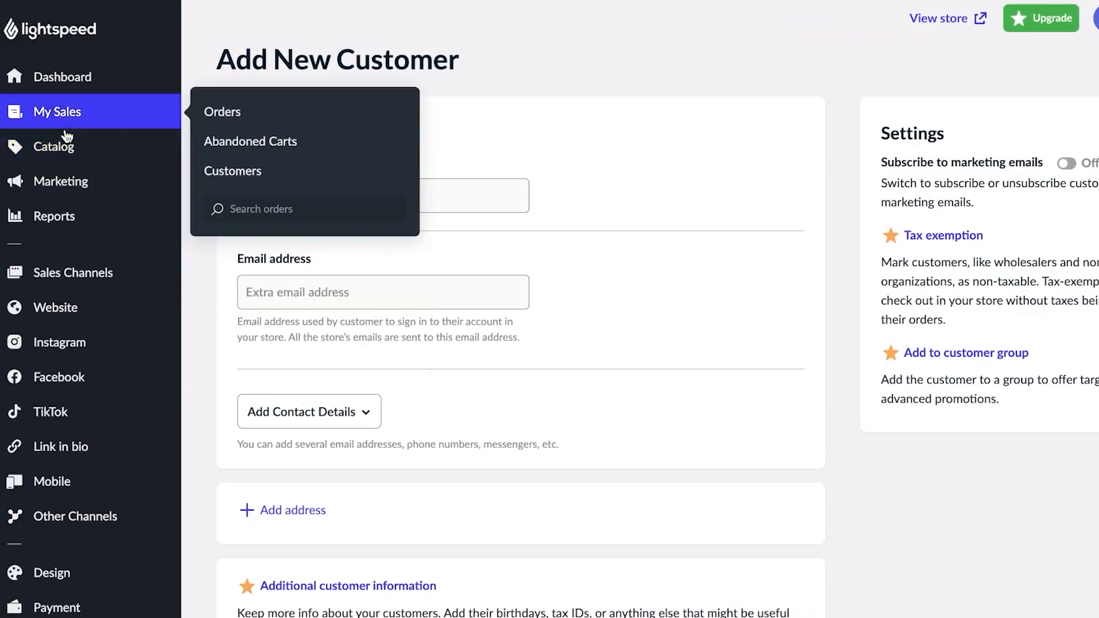
mouse_move(80, 149)
mouse_move(84, 196)
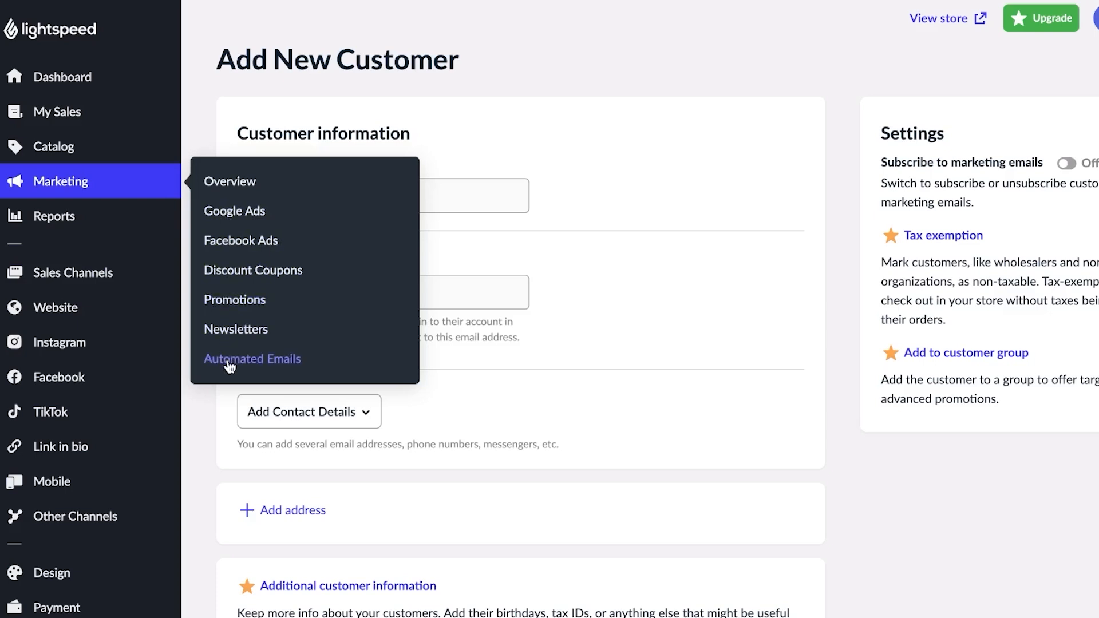
- Open Sales Channels and browse the Sell Everywhere options: mobile apps, POS, Instagram and others
left_click(90, 270)
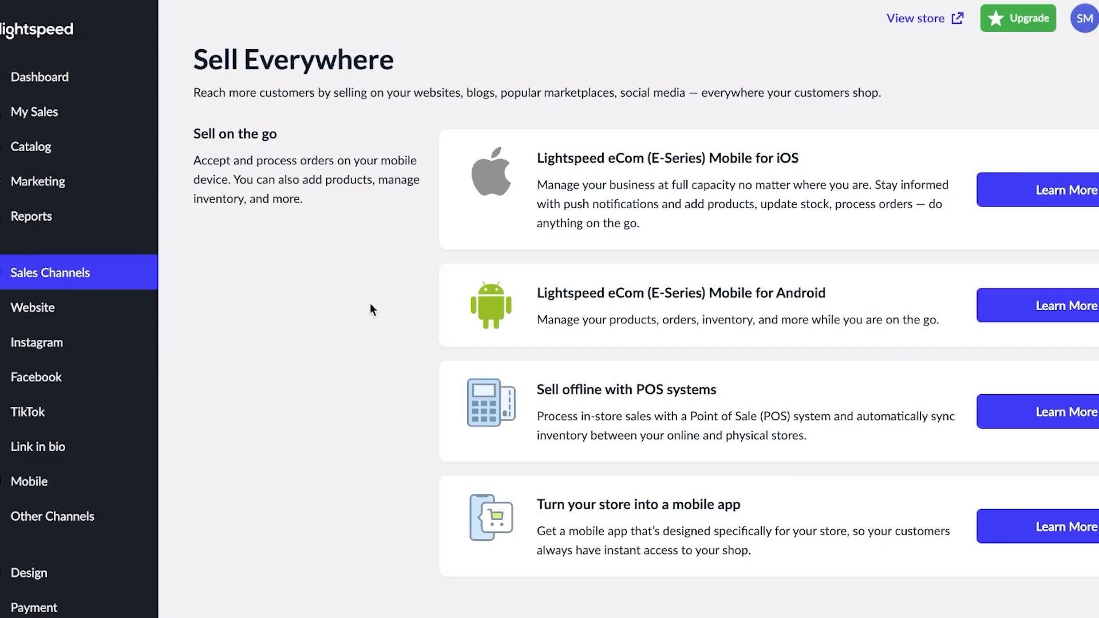
scroll(370, 309, "down", 15)
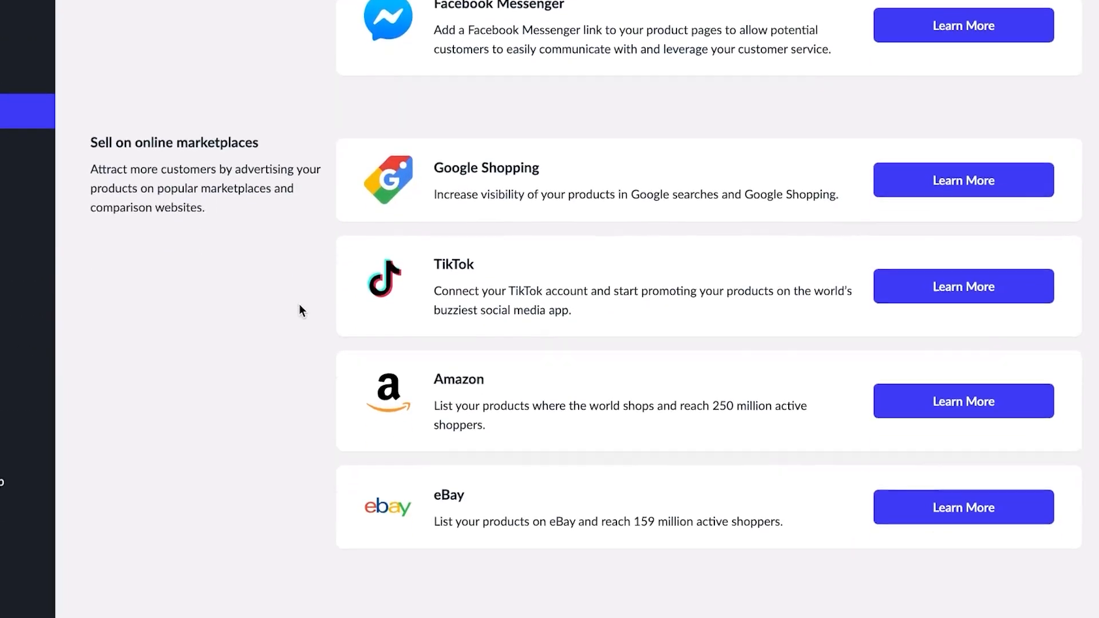
scroll(299, 304, "up", 15)
scroll(299, 304, "down", 15)
scroll(299, 304, "up", 15)
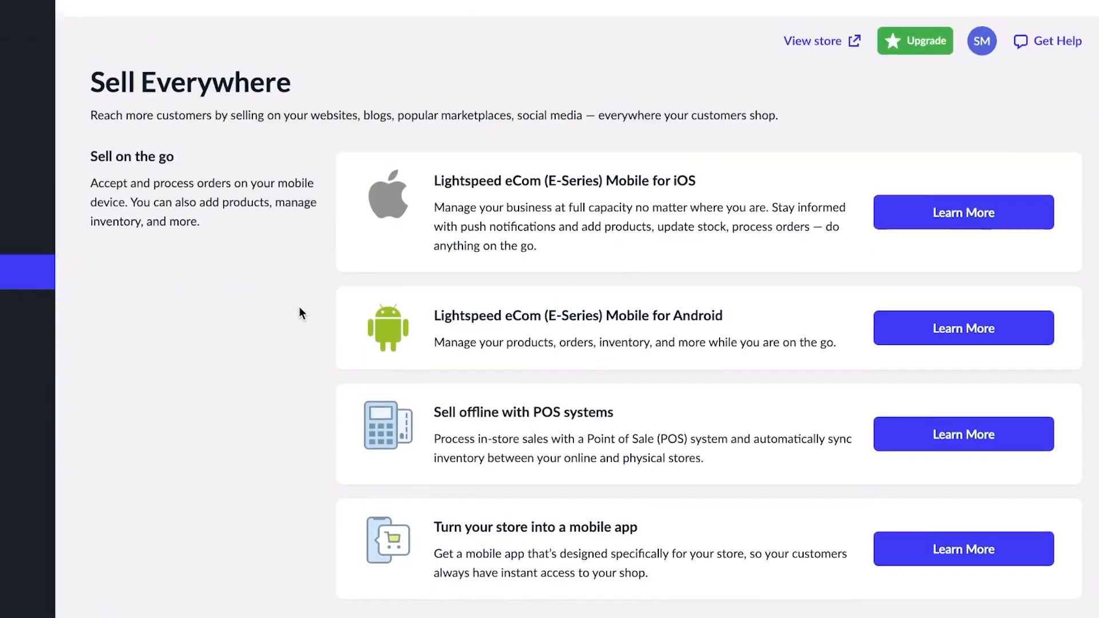
scroll(289, 334, "down", 2)
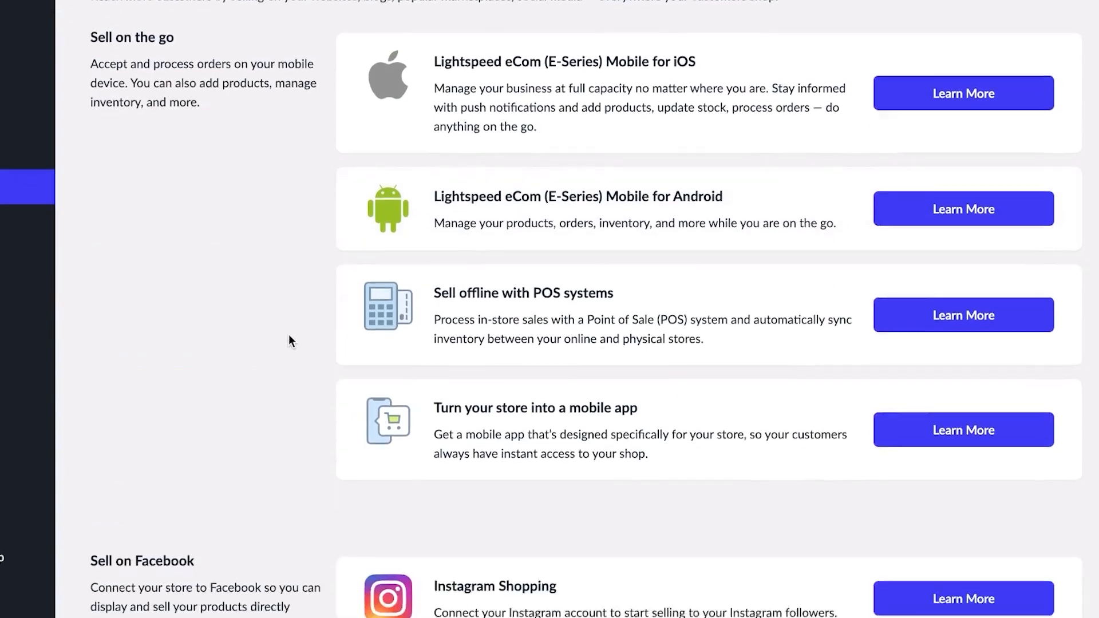
scroll(288, 338, "up", 1)
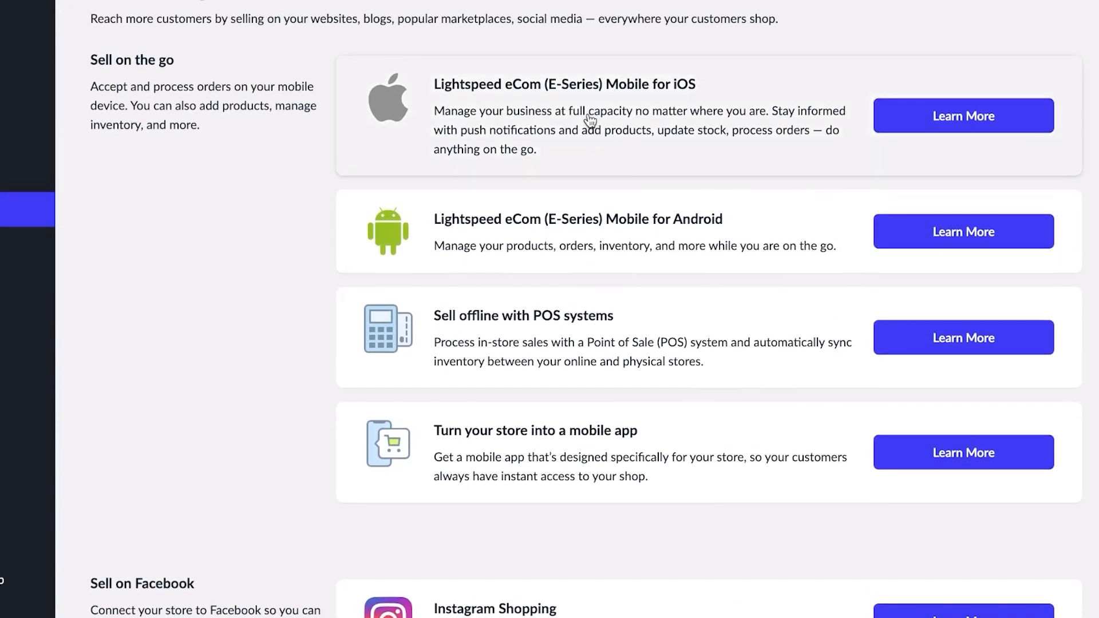
scroll(608, 498, "down", 10)
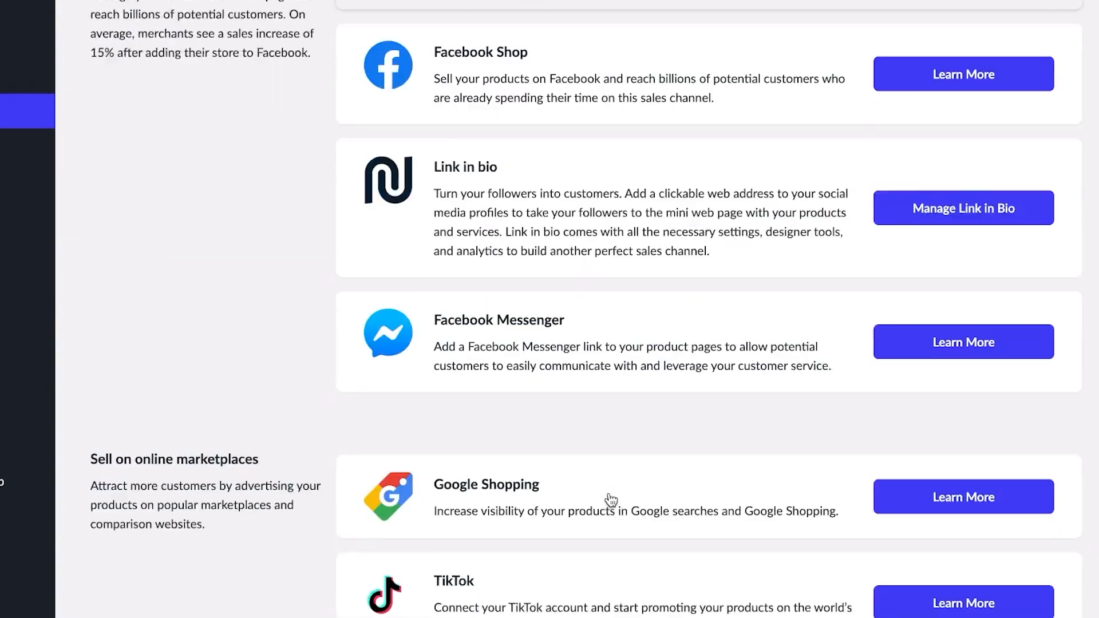
scroll(611, 500, "up", 5)
scroll(611, 500, "down", 2)
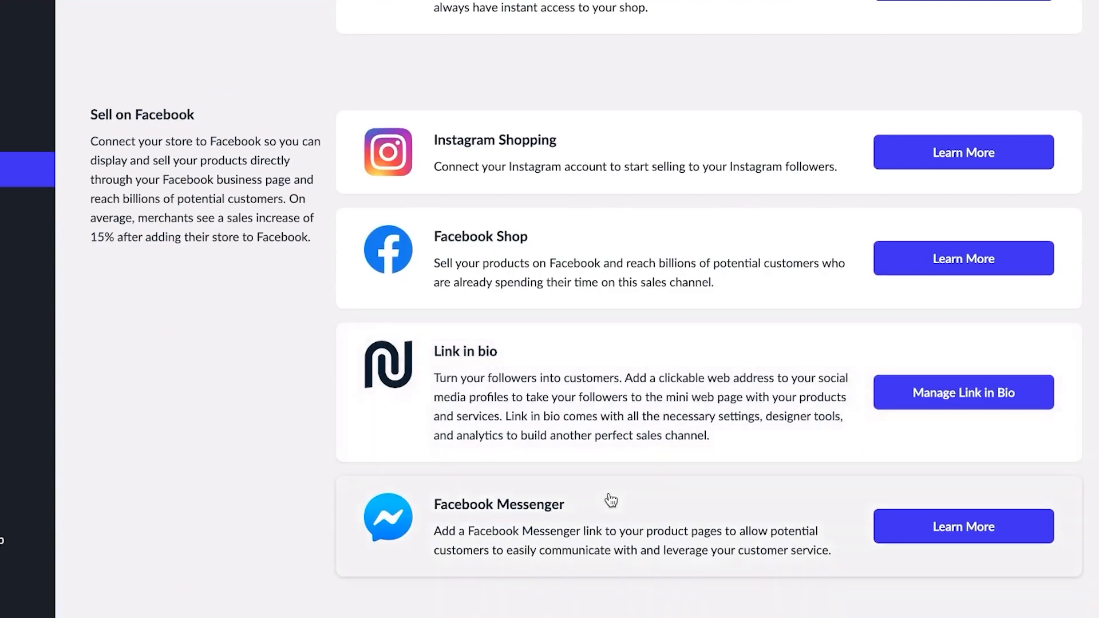
scroll(611, 500, "down", 10)
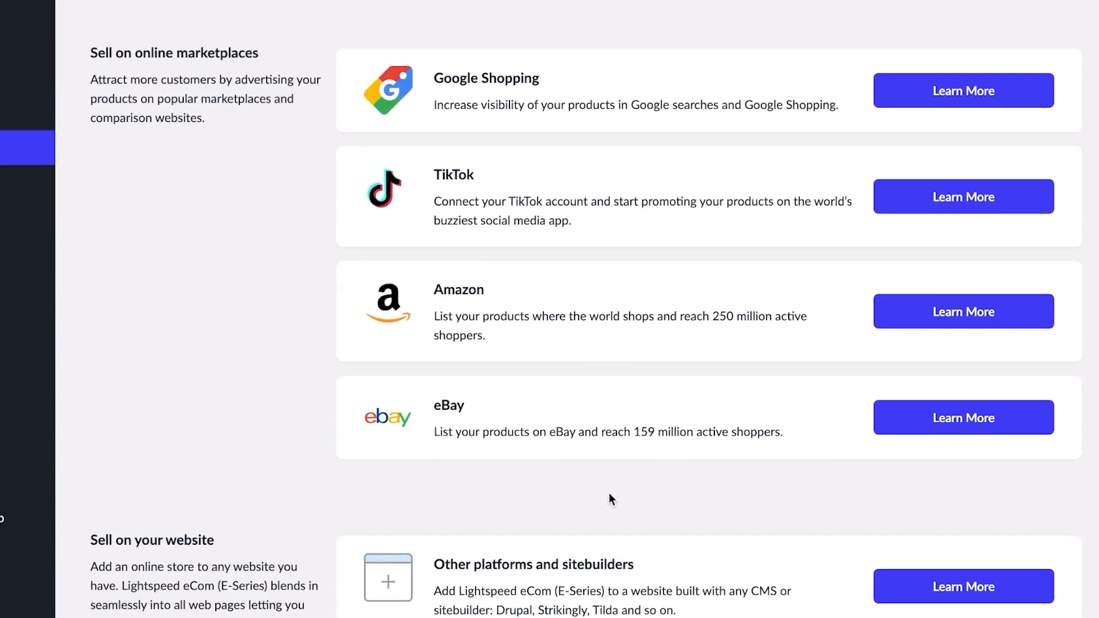
scroll(610, 495, "down", 10)
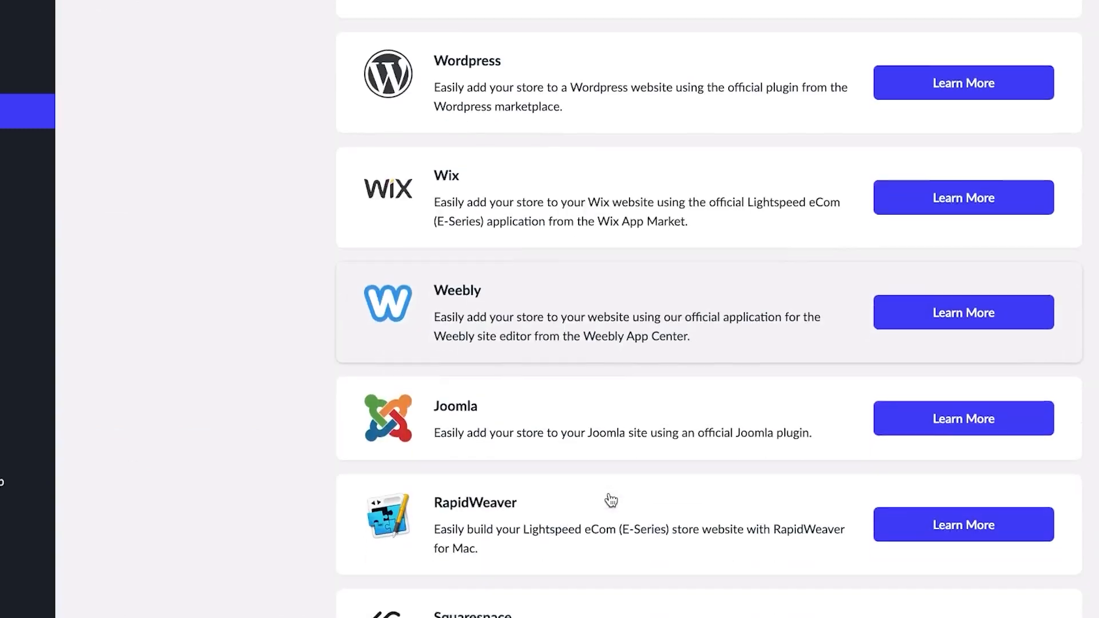
scroll(611, 499, "down", 6)
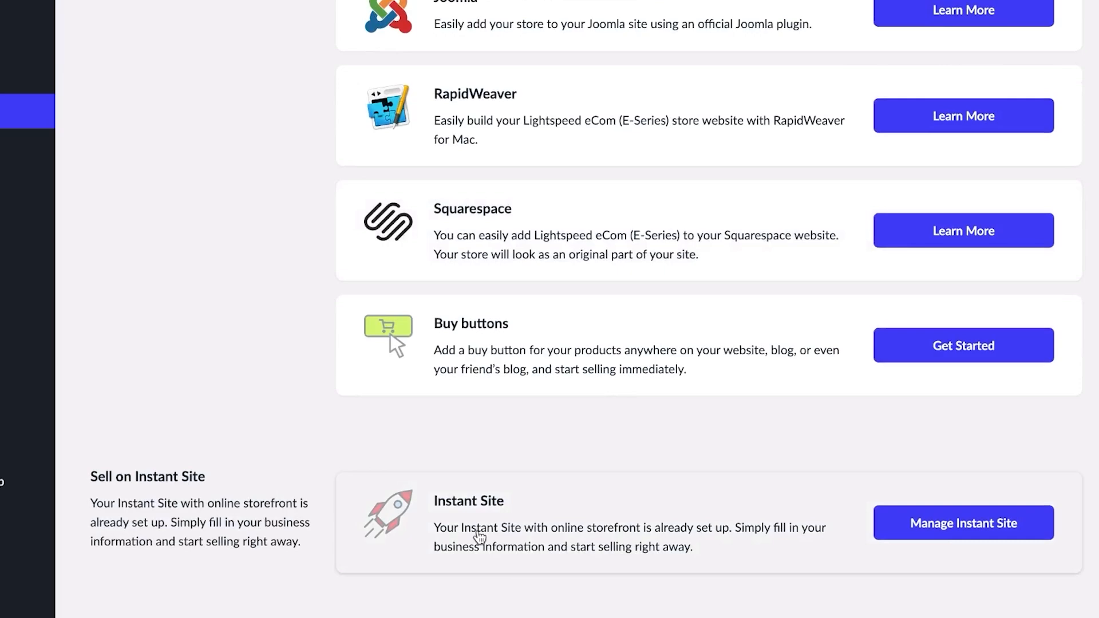
scroll(493, 456, "up", 15)
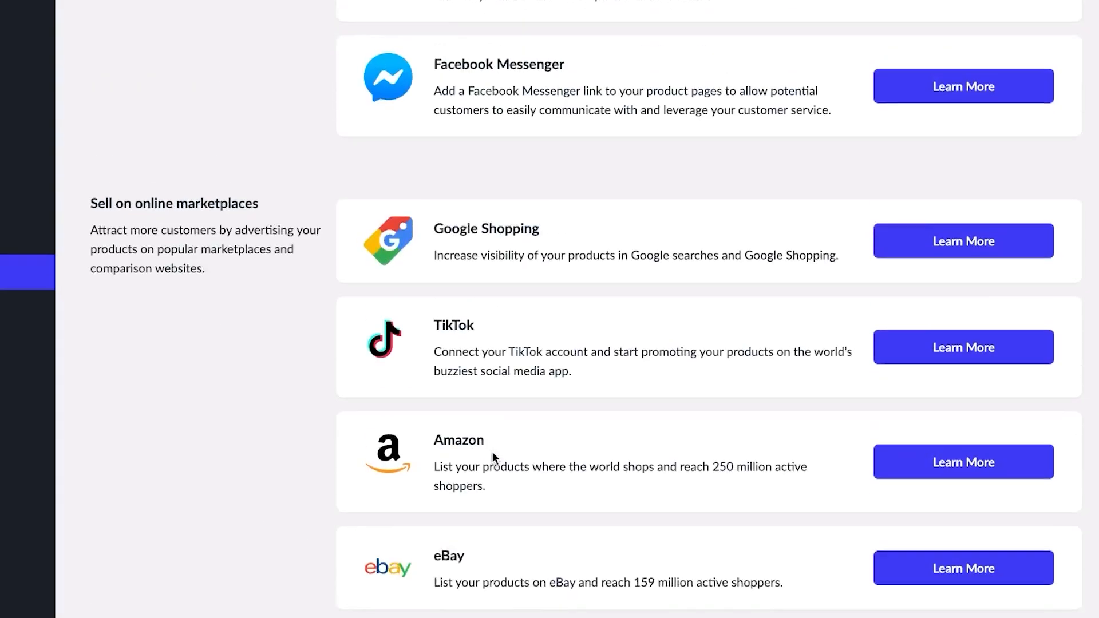
scroll(493, 458, "up", 10)
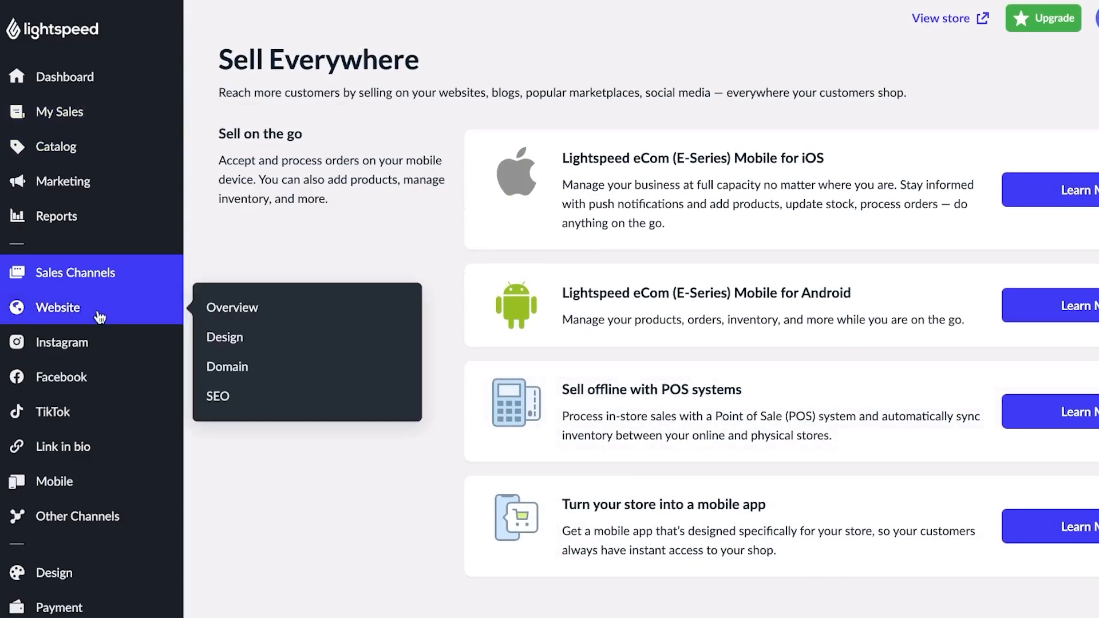
mouse_move(132, 517)
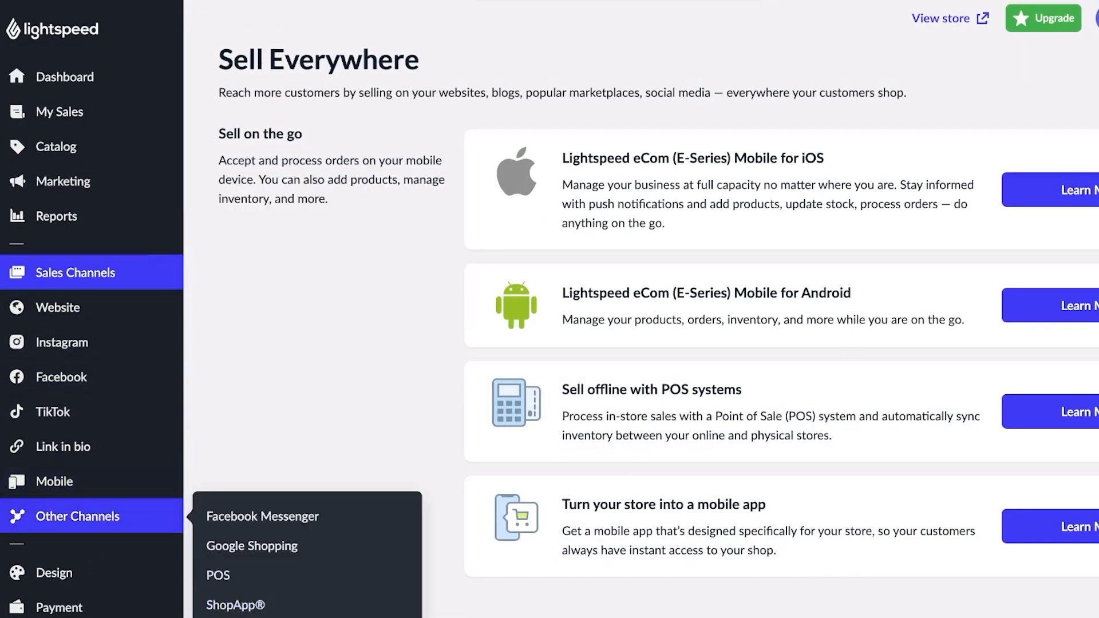
scroll(187, 415, "down", 2)
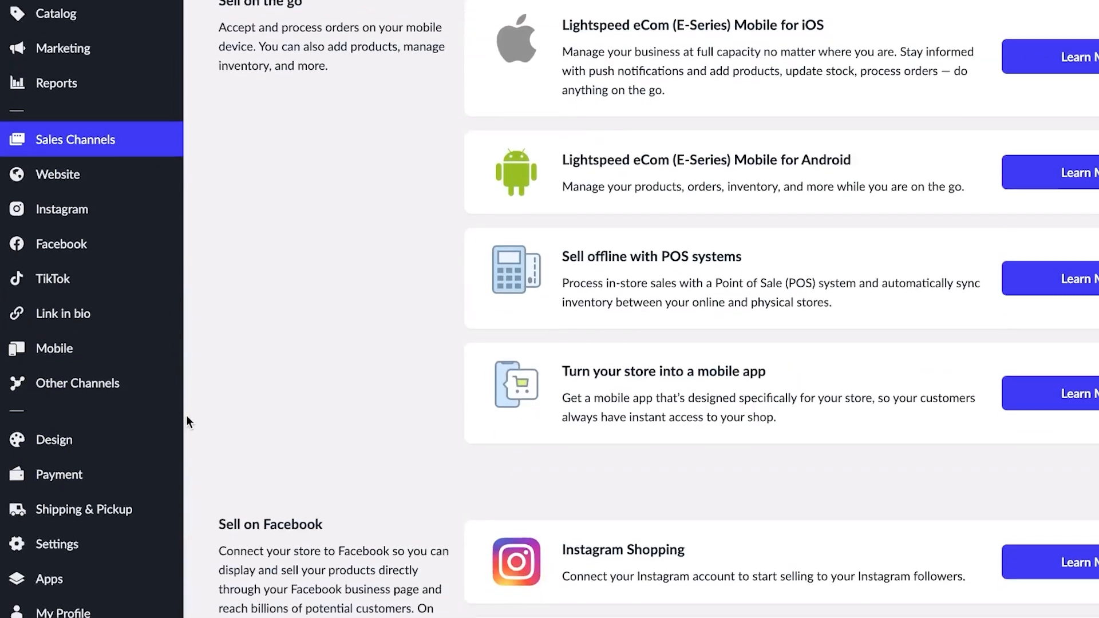
- In Design settings, change the product image and video size from Large to Medium
left_click(39, 444)
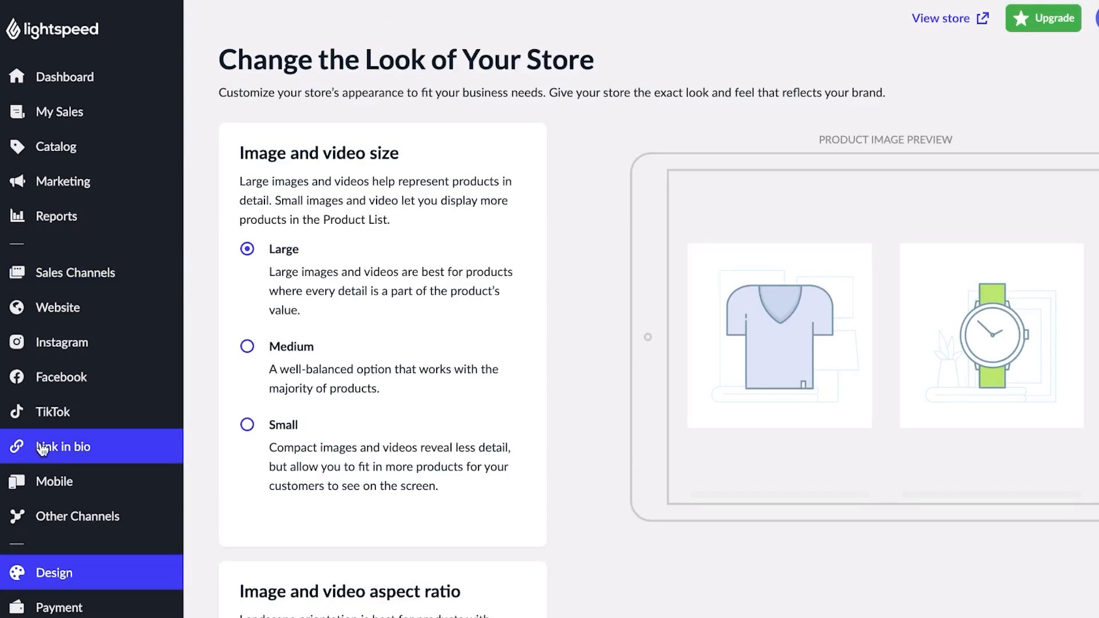
scroll(303, 197, "down", 4)
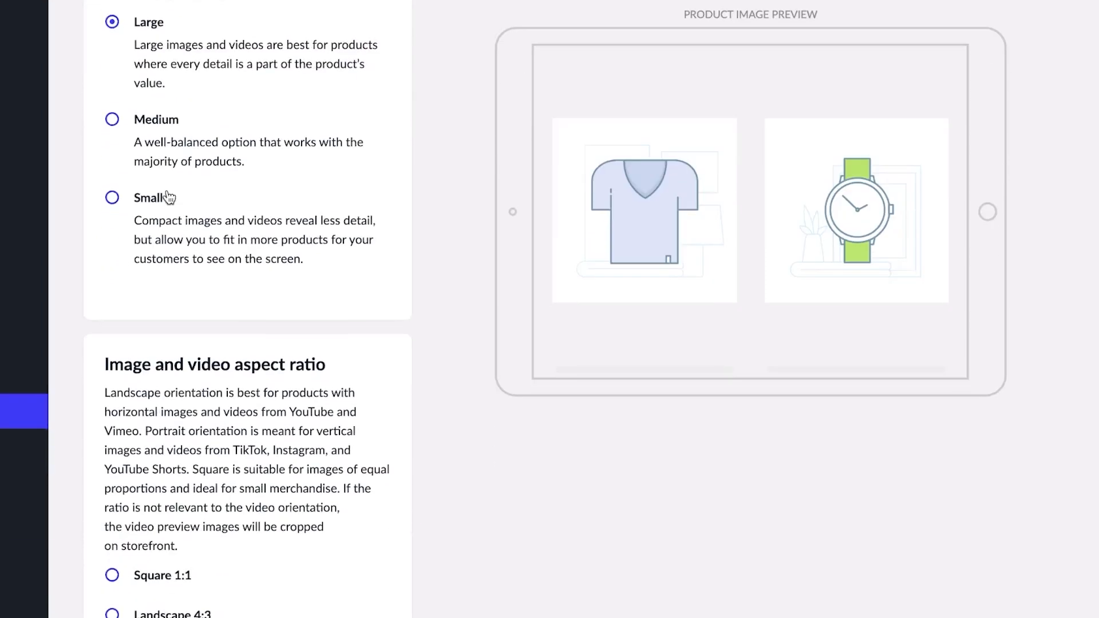
left_click(111, 123)
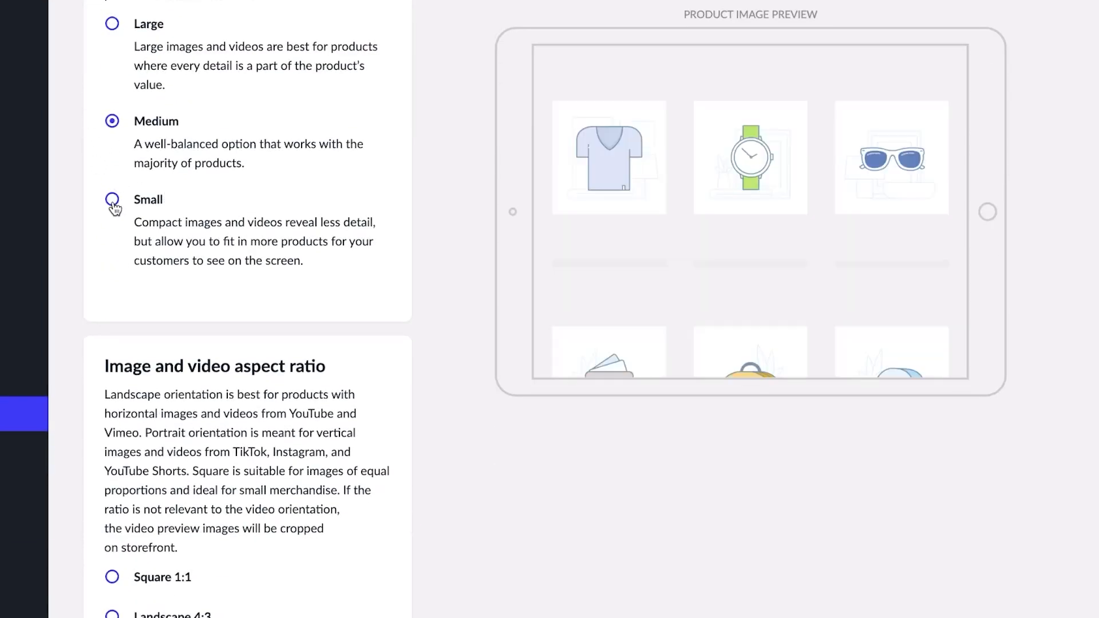
left_click(112, 121)
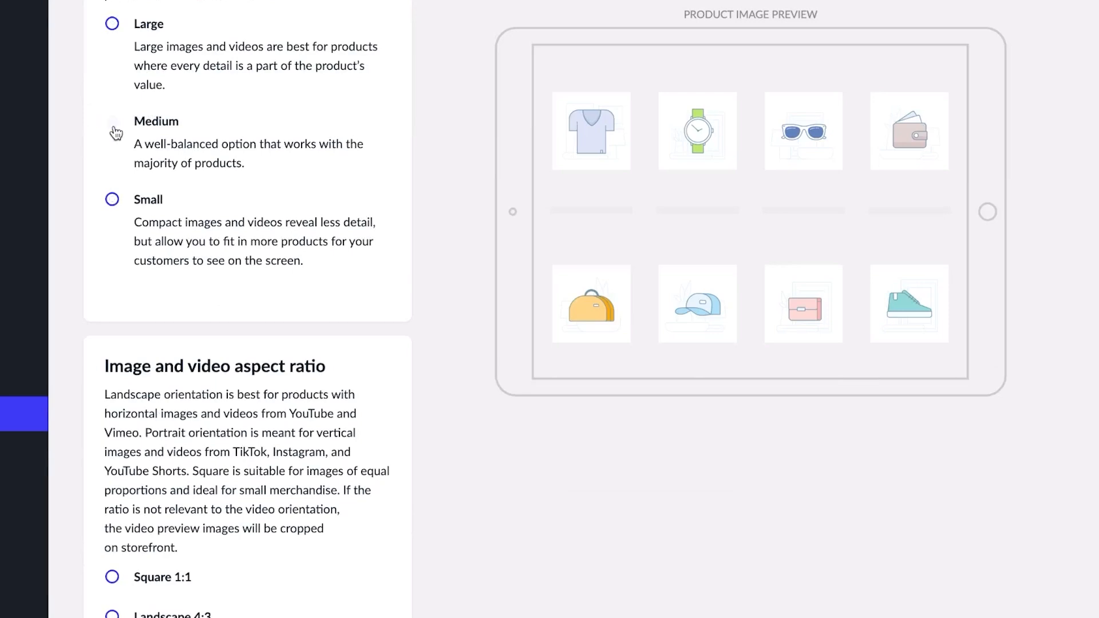
scroll(150, 223, "down", 6)
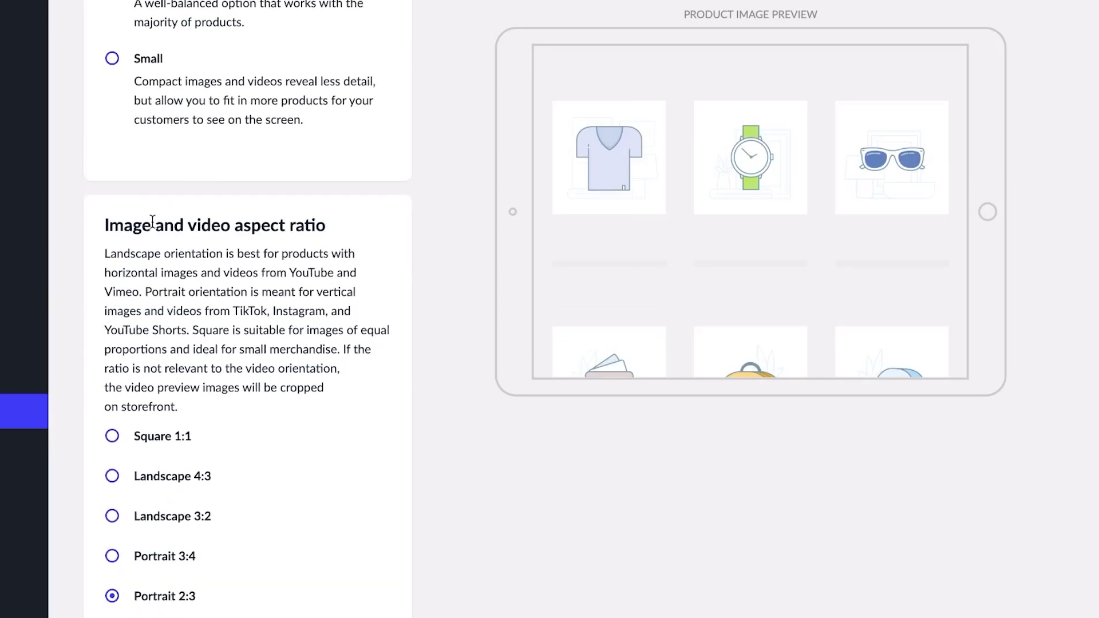
scroll(155, 229, "down", 2)
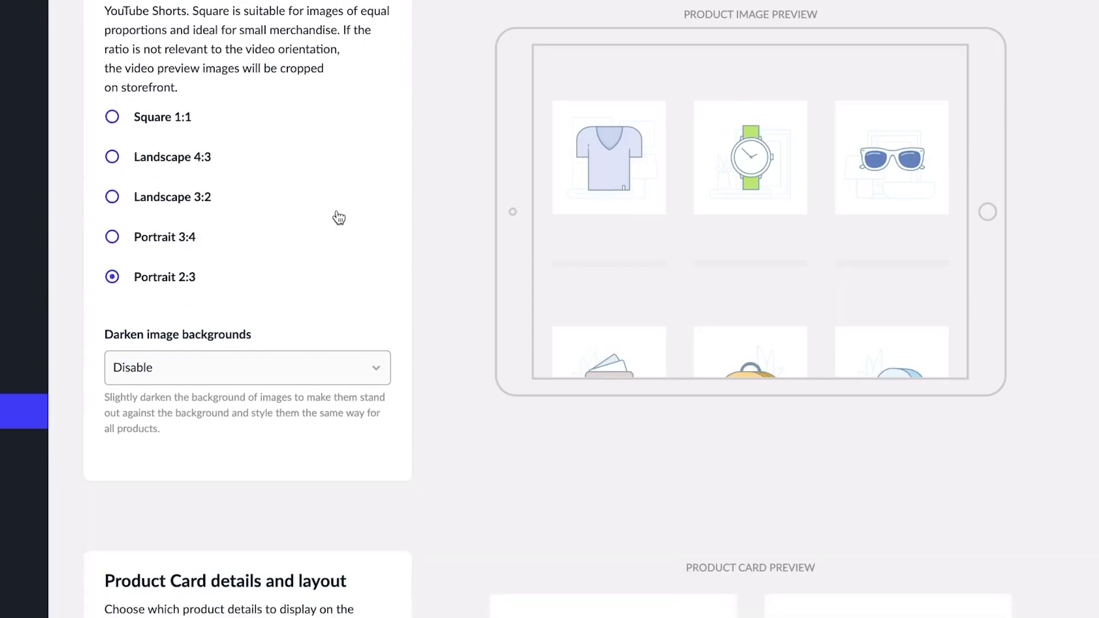
scroll(324, 206, "down", 12)
scroll(326, 200, "down", 5)
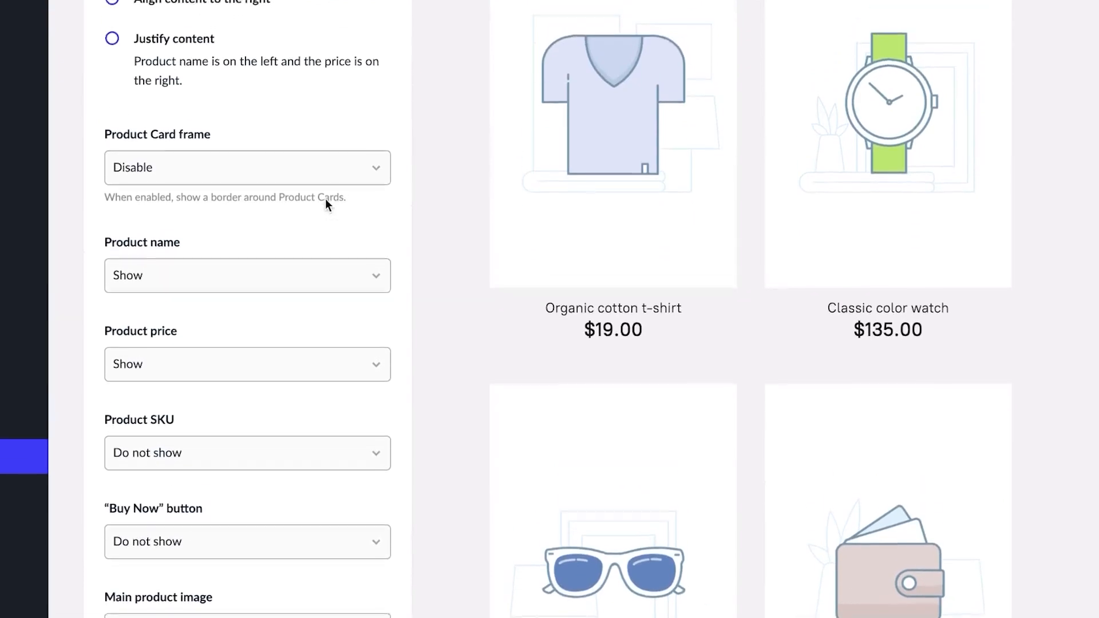
scroll(326, 198, "up", 4)
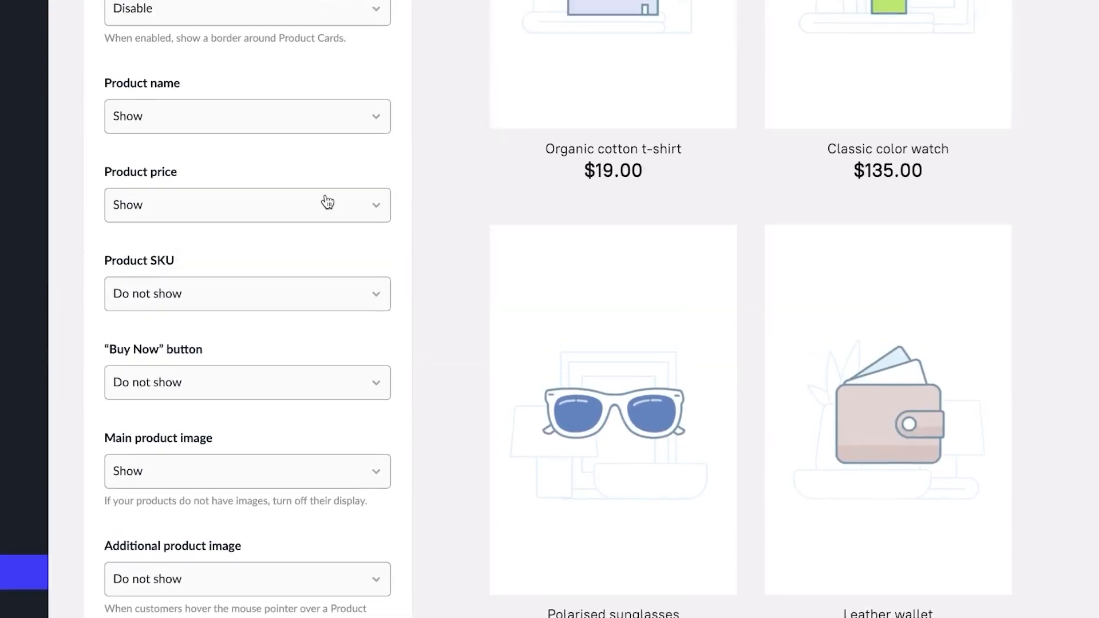
scroll(327, 201, "down", 1)
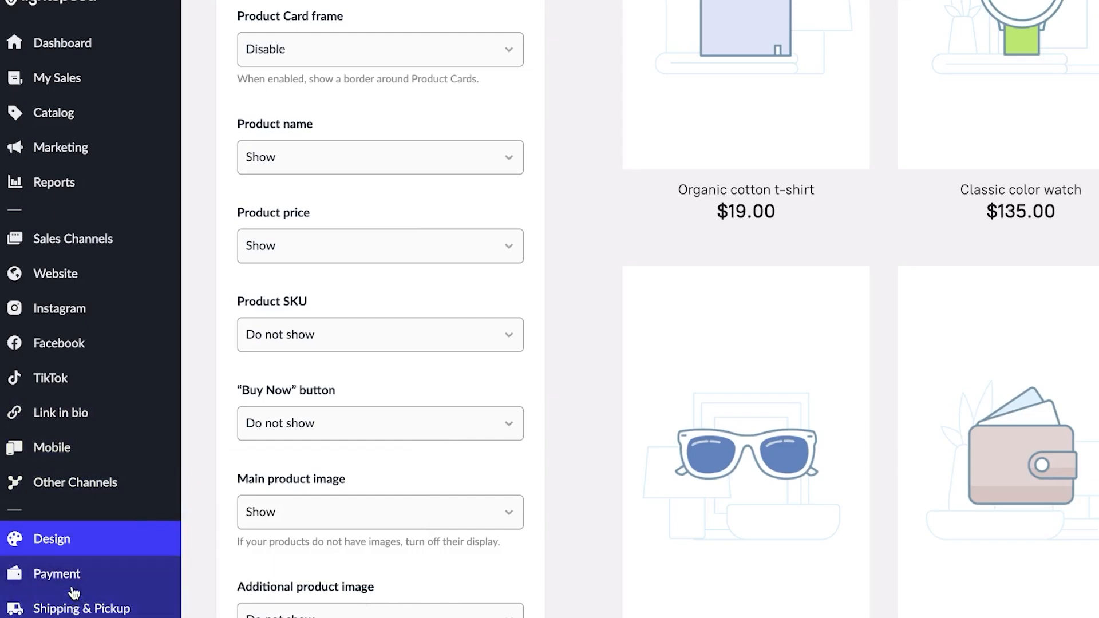
- Review the Payment page: Pay by cash enabled, with Stripe and PayPal available to add
left_click(74, 589)
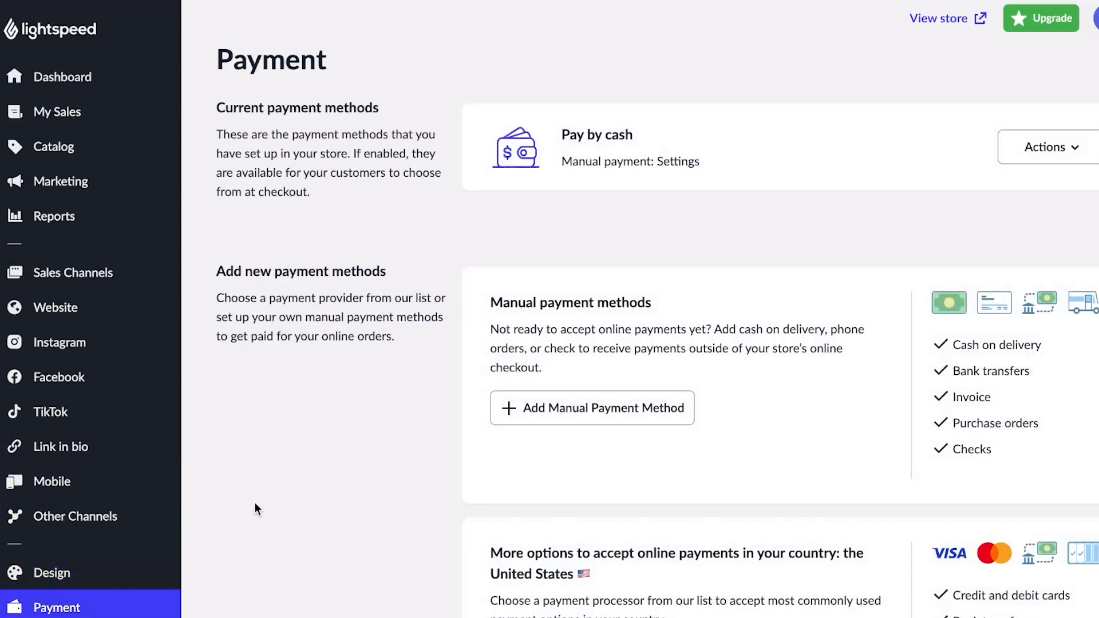
scroll(255, 507, "down", 10)
scroll(254, 502, "up", 10)
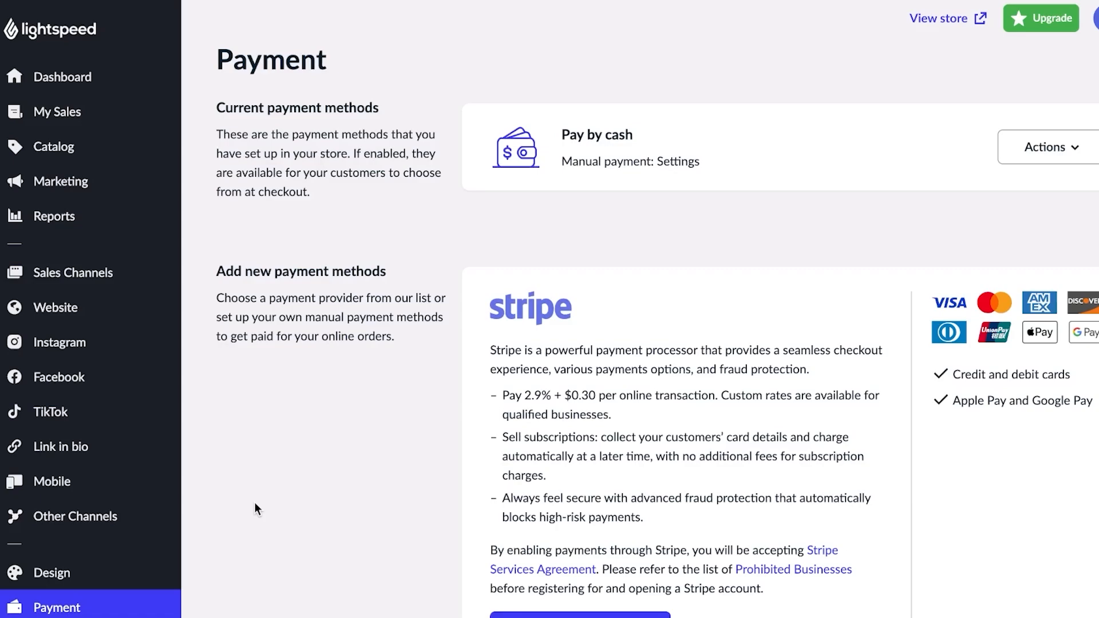
scroll(254, 504, "down", 5)
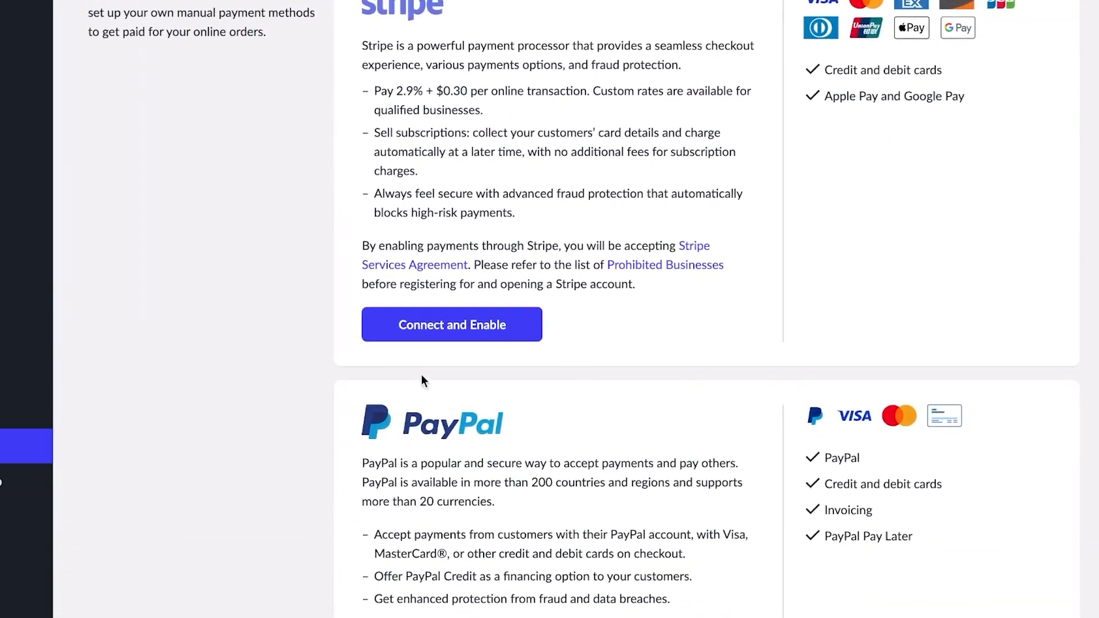
scroll(422, 378, "down", 15)
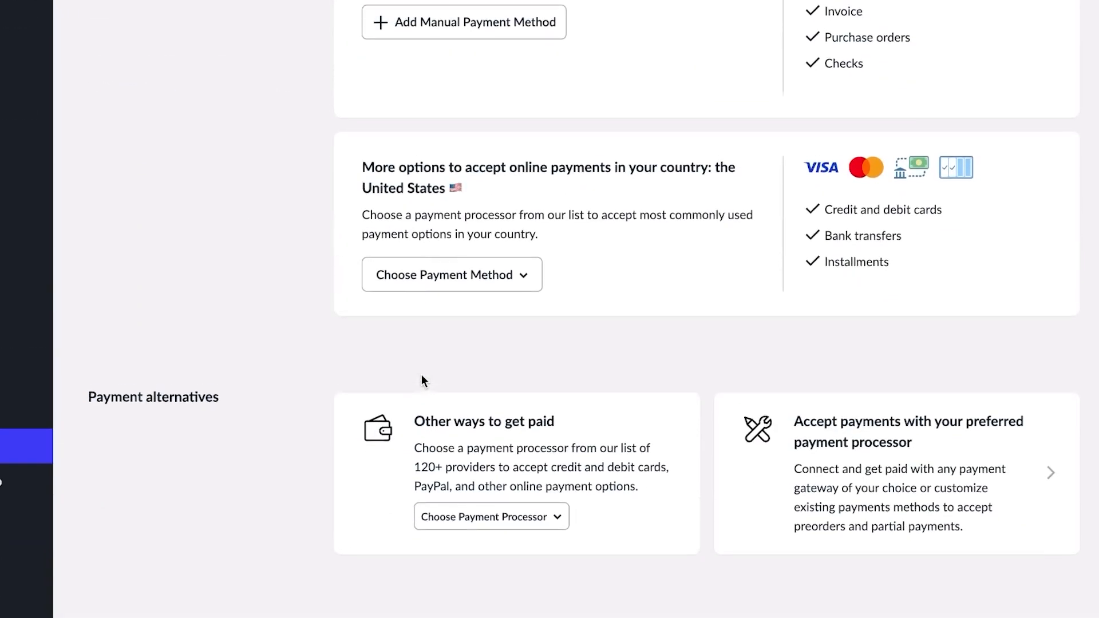
scroll(624, 251, "up", 20)
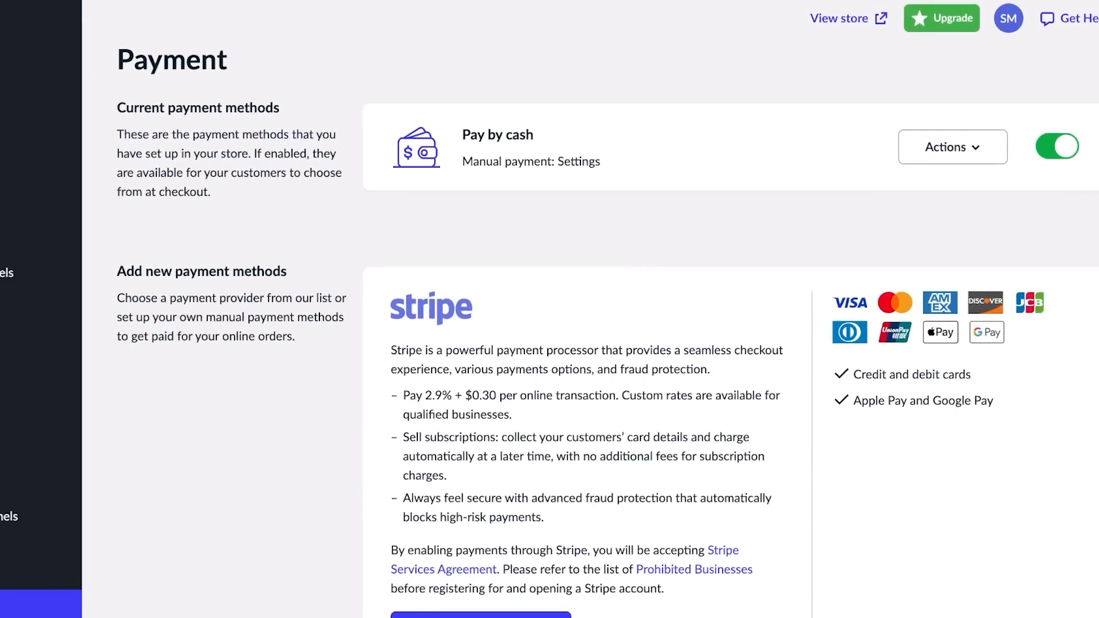
scroll(74, 448, "down", 5)
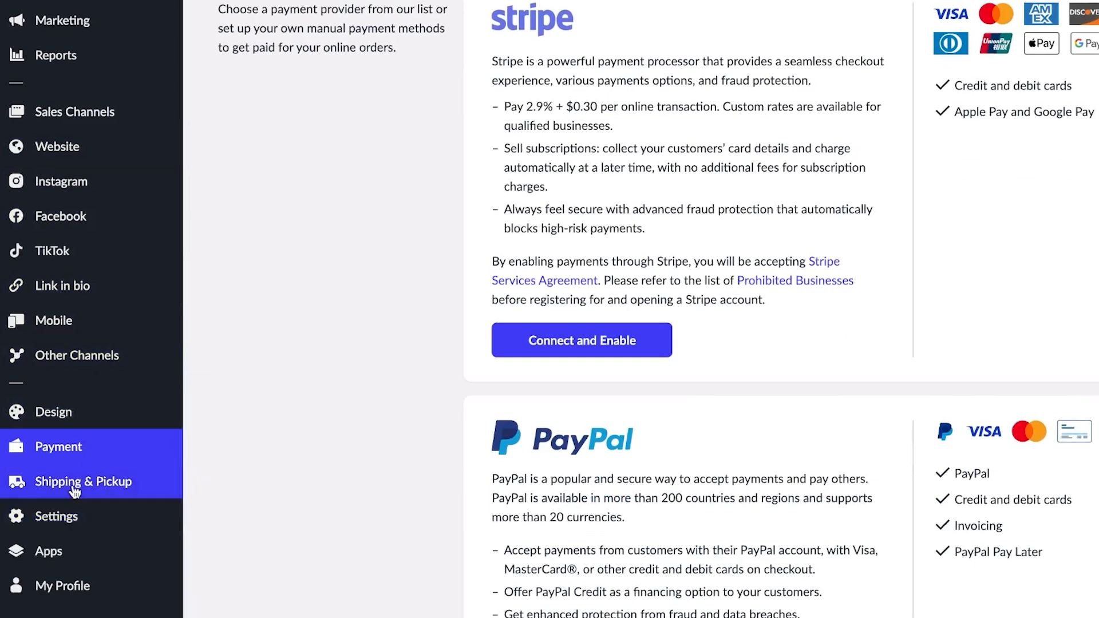
- View the Shipping & Pickup page with its Shipping, Local Delivery and Self Pickup methods
left_click(75, 485)
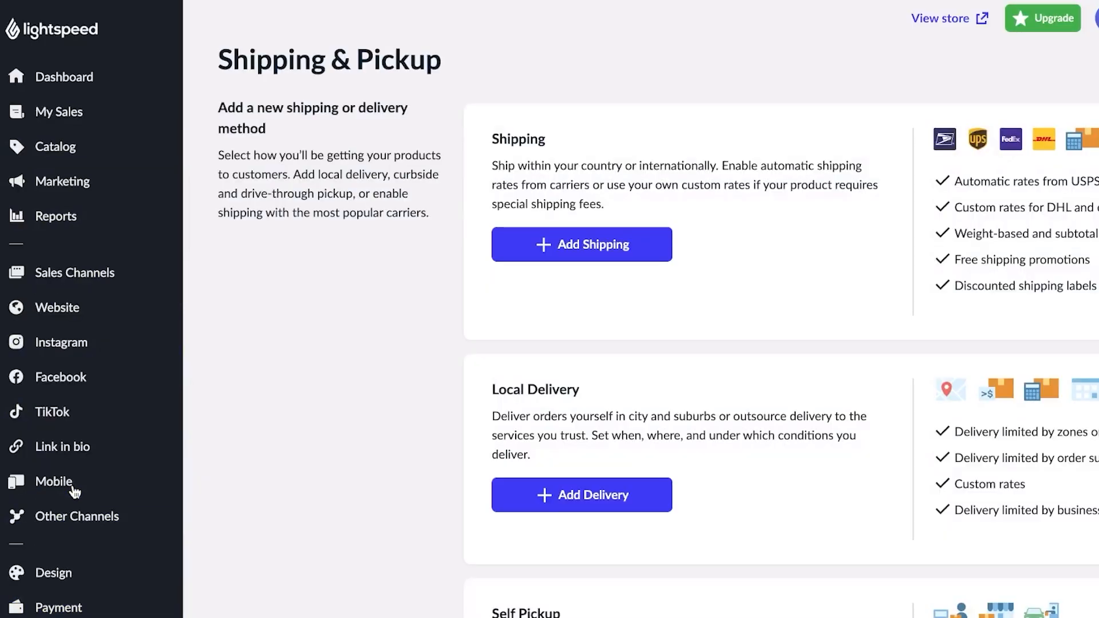
scroll(601, 284, "down", 3)
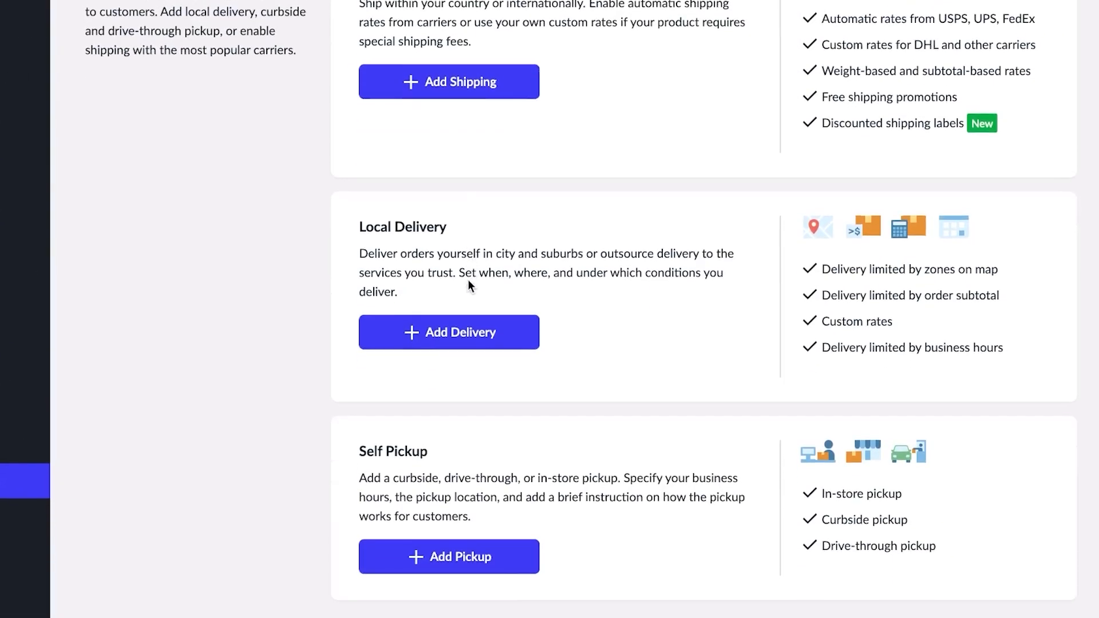
scroll(468, 280, "up", 1)
scroll(471, 309, "up", 2)
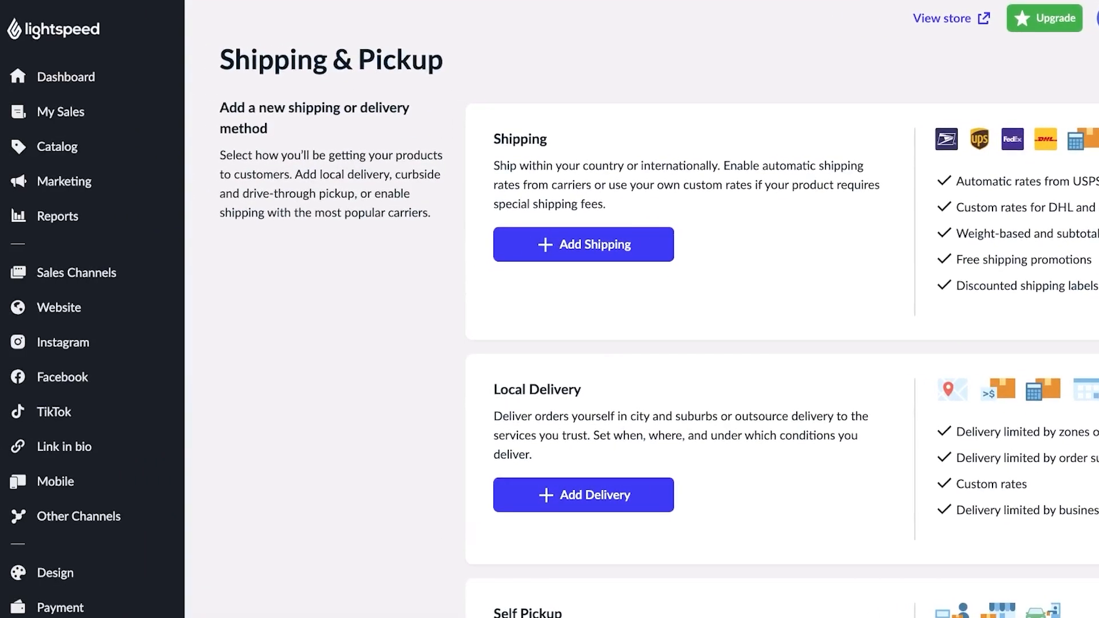
- Browse the carrier list for a new shipping method, then back out without adding one
left_click(590, 243)
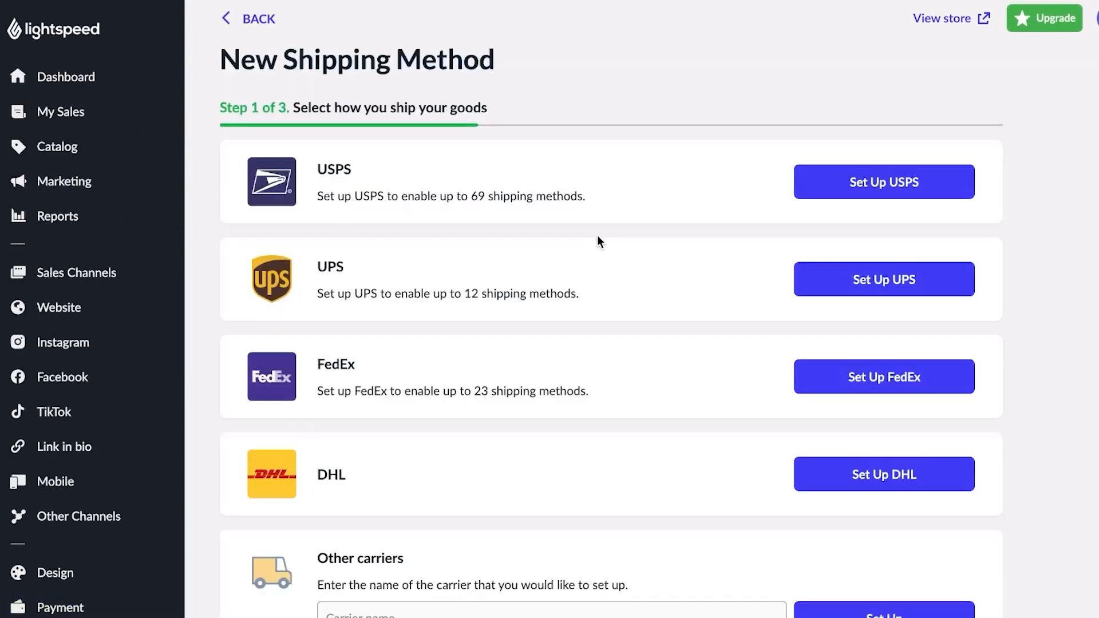
scroll(611, 299, "down", 3)
scroll(613, 300, "up", 3)
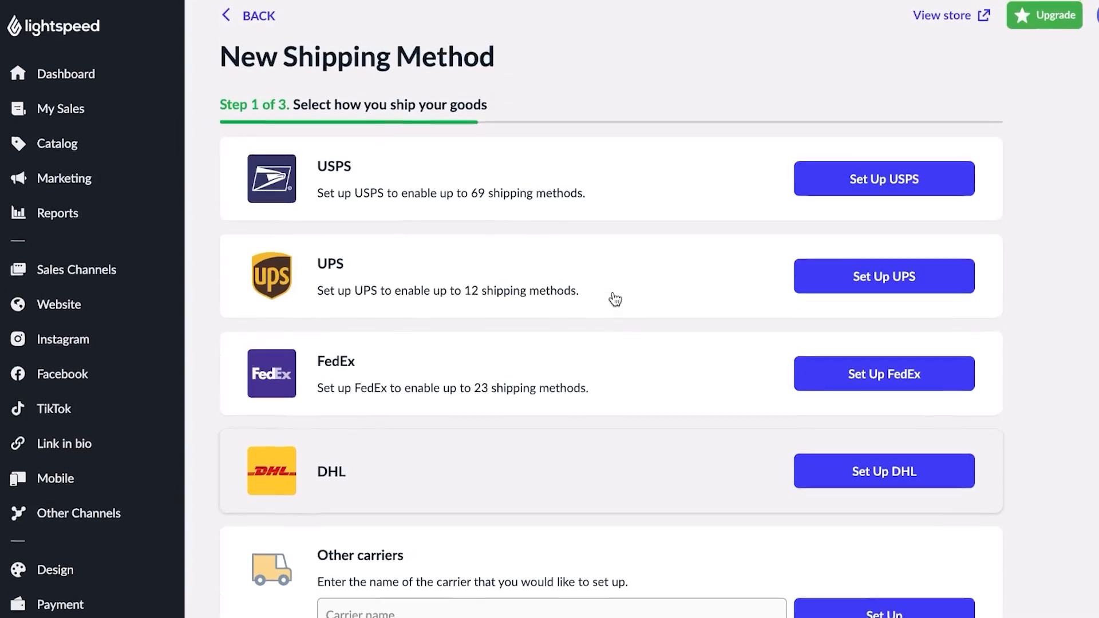
left_click(228, 23)
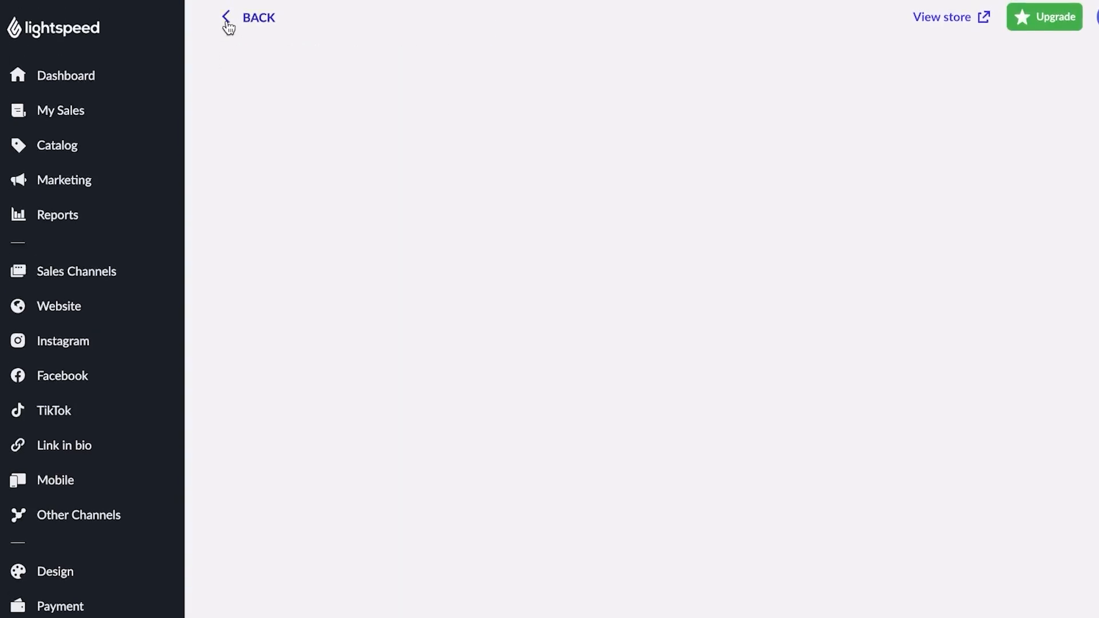
- Return to the Dashboard and look over the getting-started to-do list
left_click(56, 86)
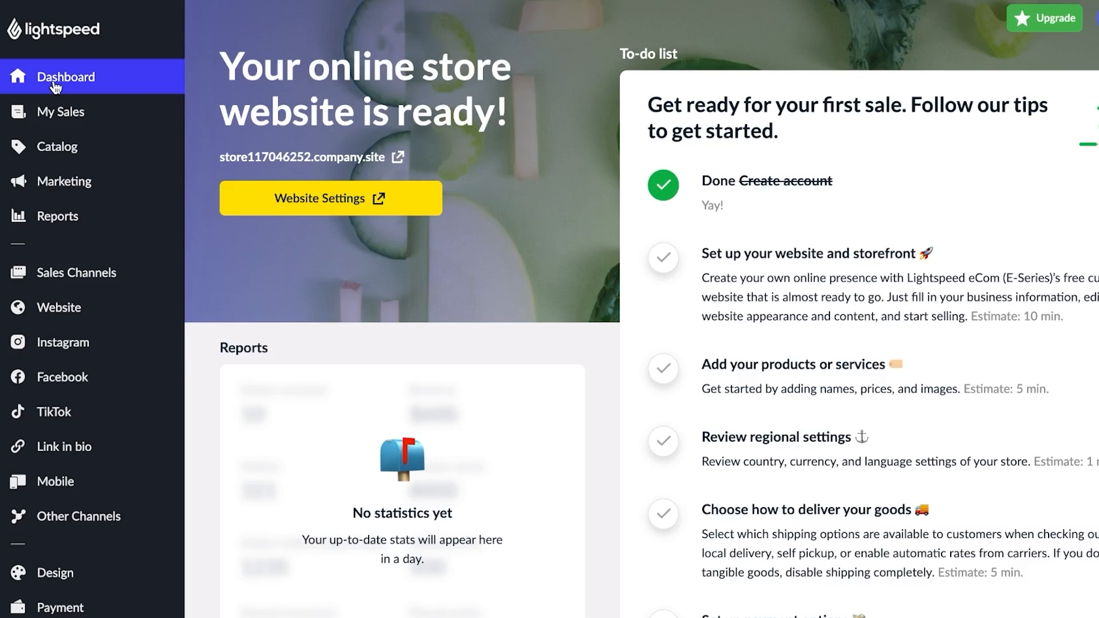
mouse_move(58, 147)
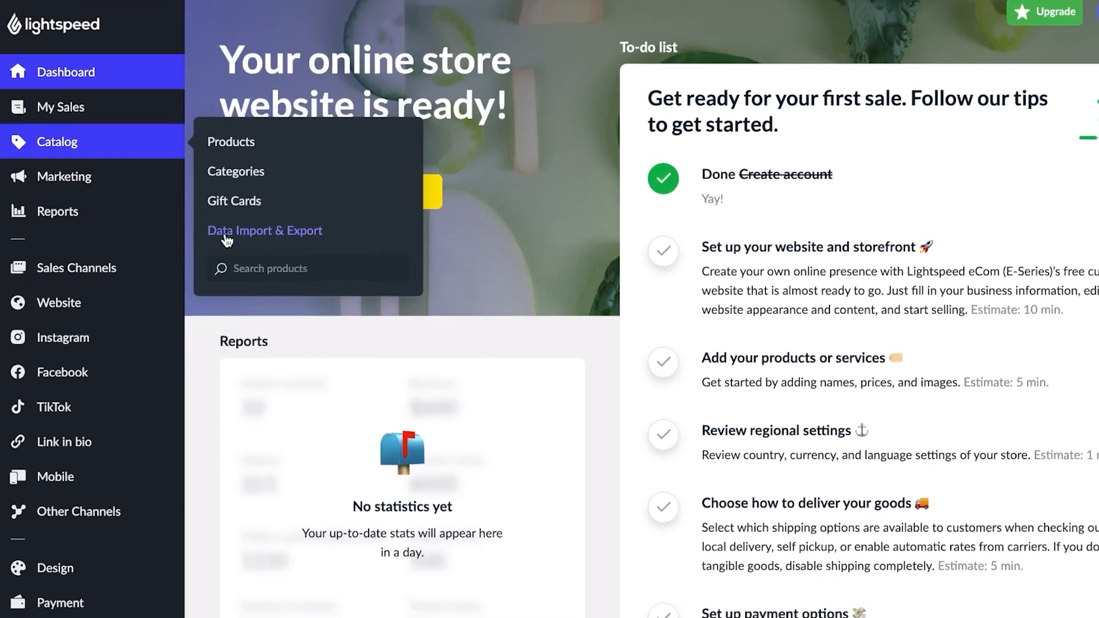
scroll(227, 241, "down", 10)
scroll(227, 241, "up", 10)
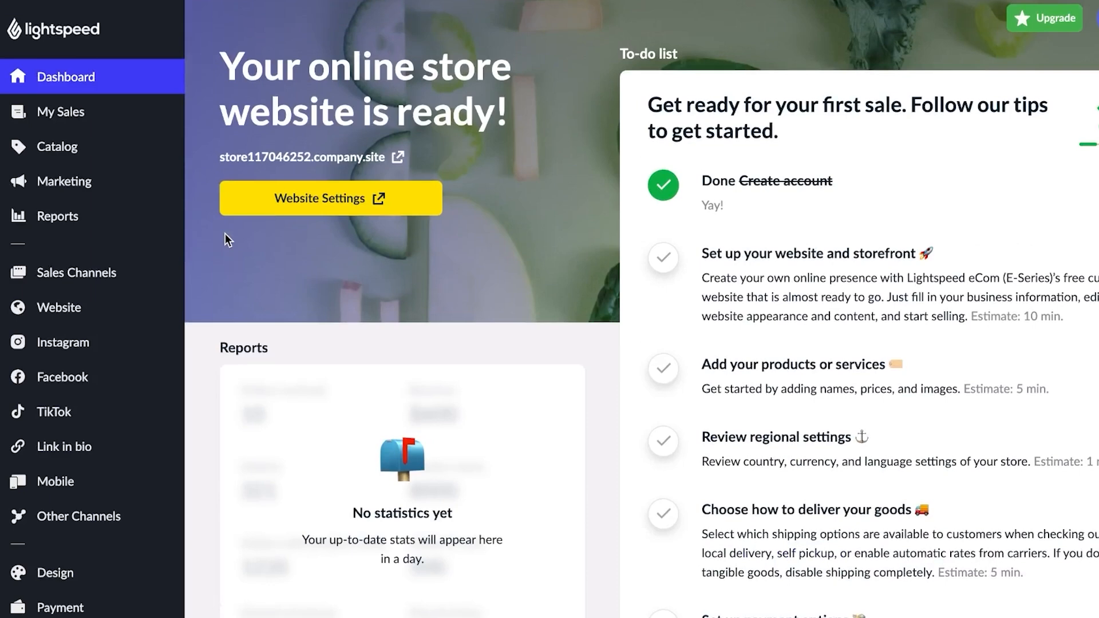